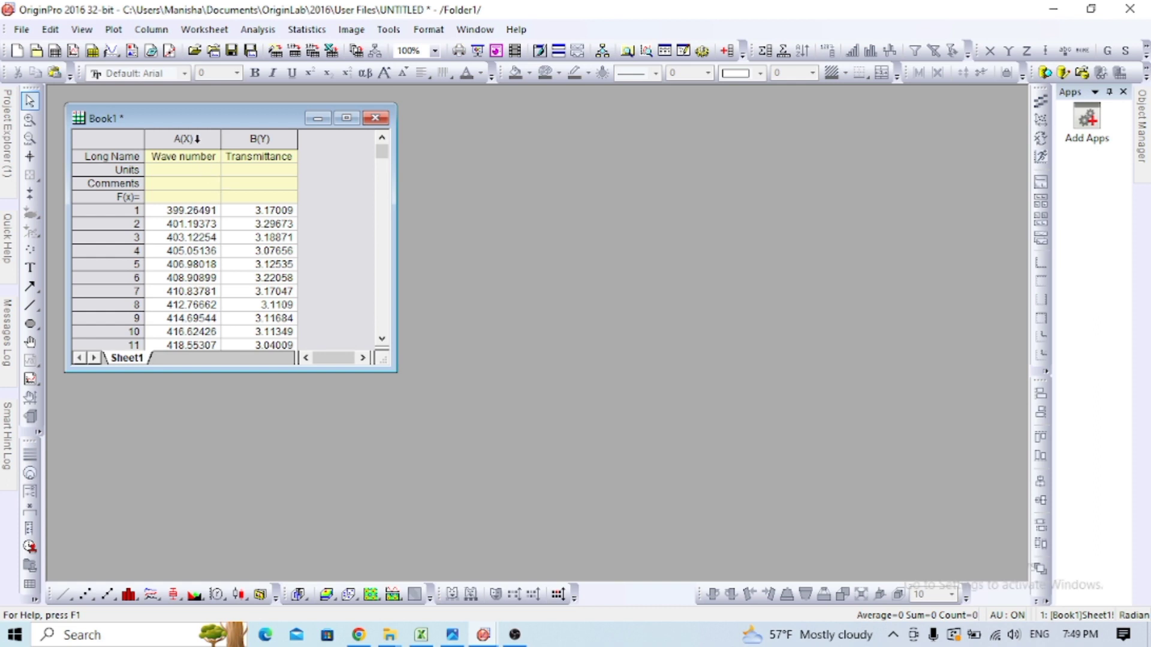
Select the A(X) Wave number and B(Y) Transmittance columns together in Book1.
{"action": "left_click_drag", "start_coordinate": [195, 138], "coordinate": [240, 139]}
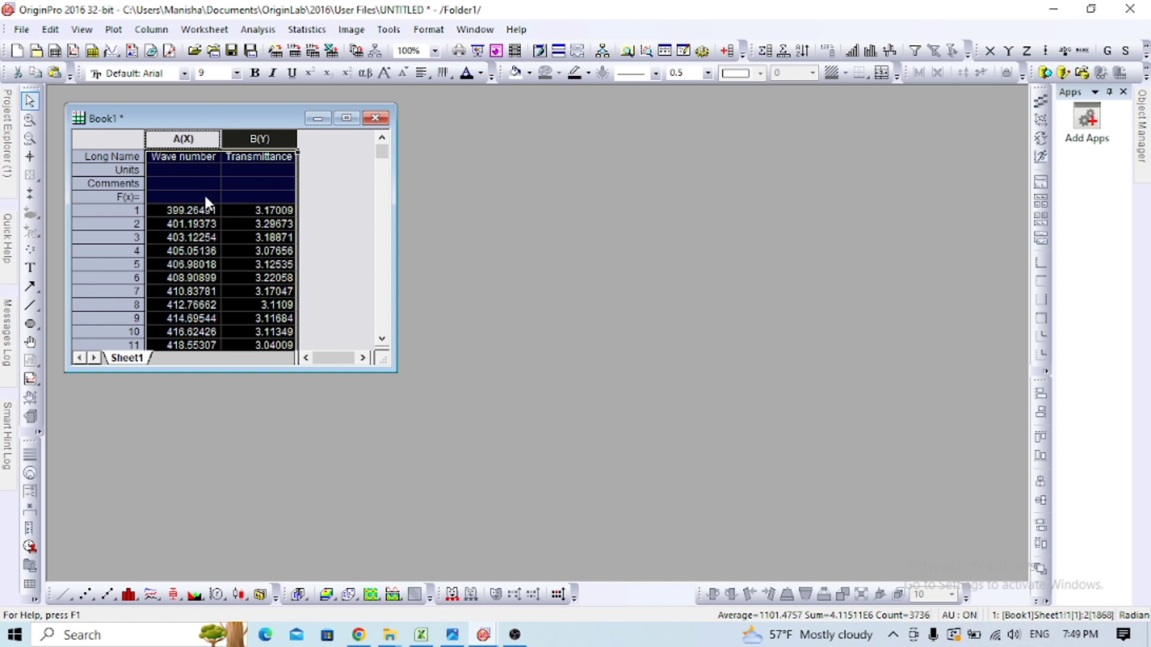
Plot Transmittance against Wave number as a line graph and enlarge the Graph1 window.
{"action": "left_click", "coordinate": [62, 597]}
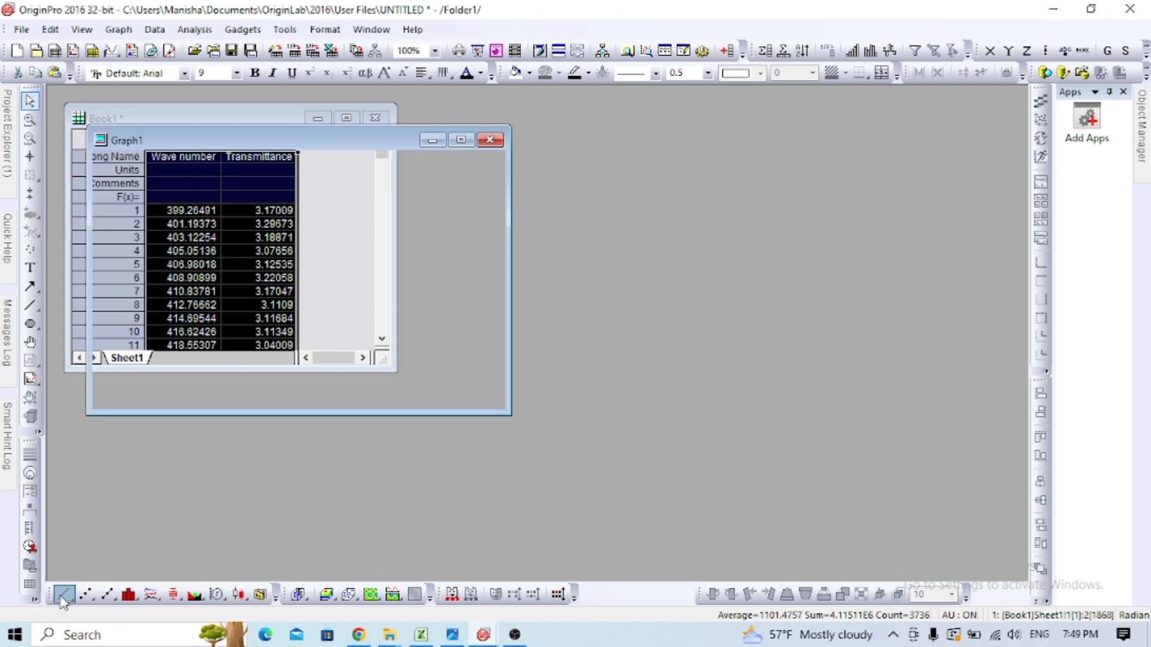
{"action": "left_click_drag", "start_coordinate": [327, 142], "coordinate": [541, 119]}
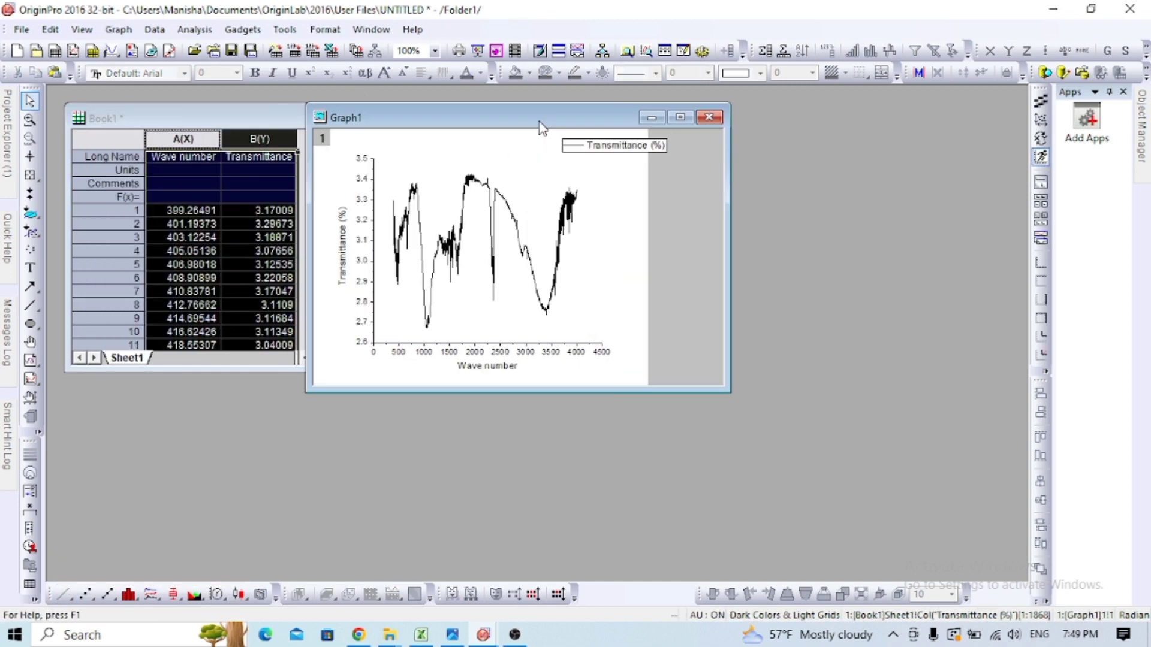
{"action": "left_click_drag", "start_coordinate": [721, 394], "coordinate": [864, 558]}
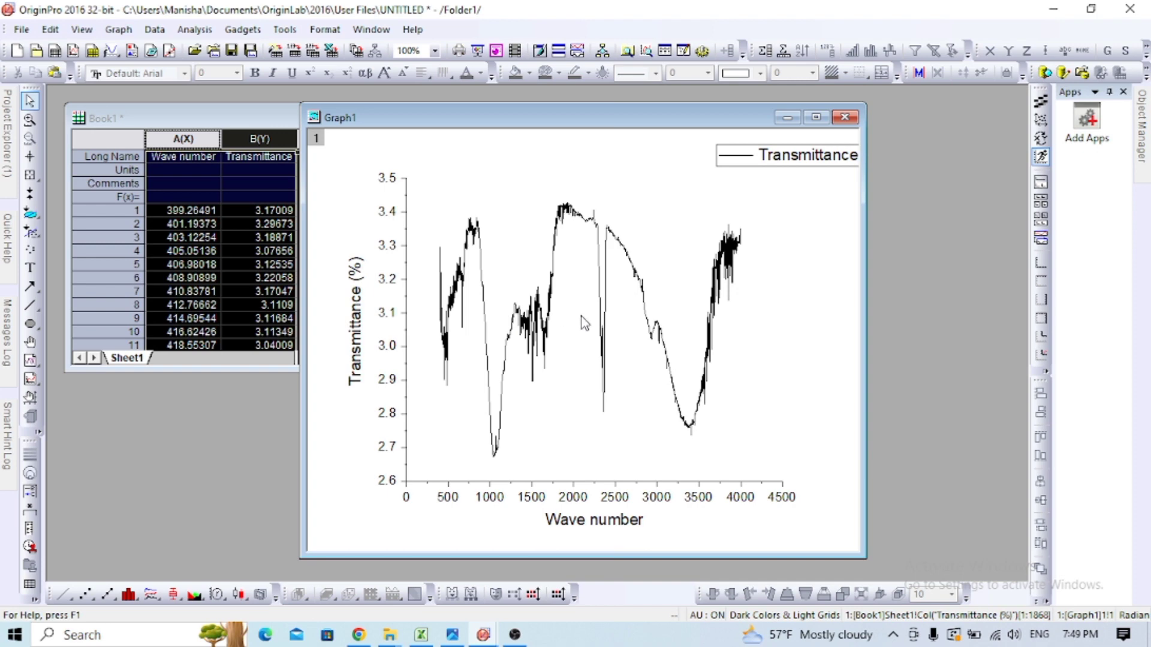
{"action": "left_click", "coordinate": [525, 319]}
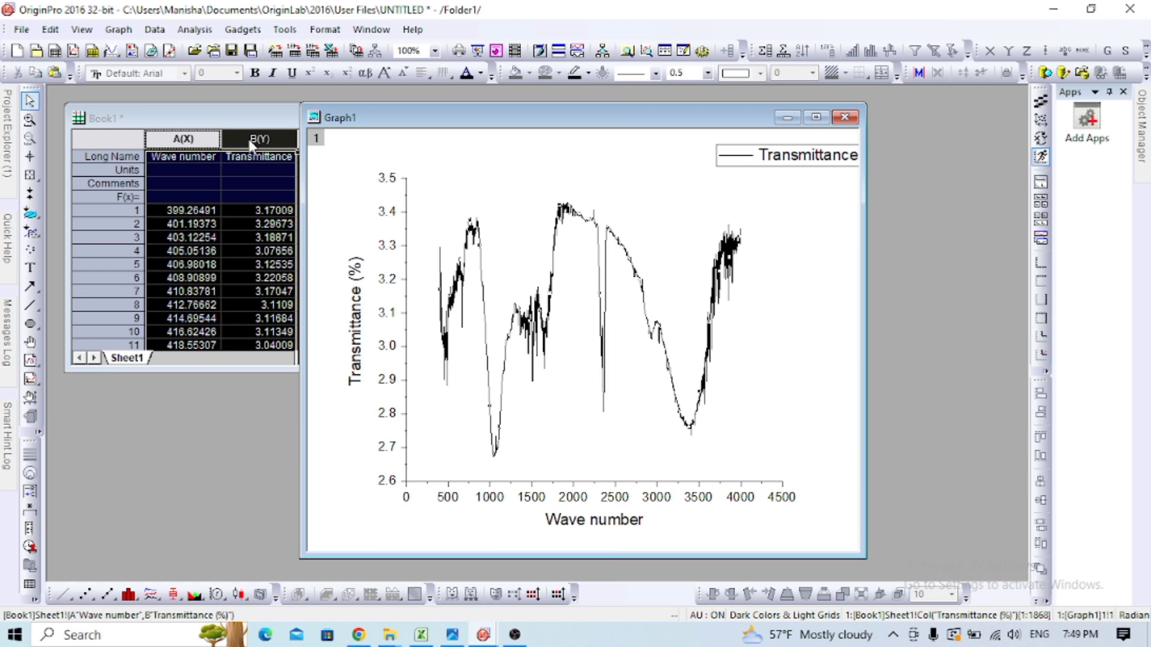
Open the Peak Analyzer dialog from Analysis > Peaks and Baseline.
{"action": "left_click", "coordinate": [195, 31]}
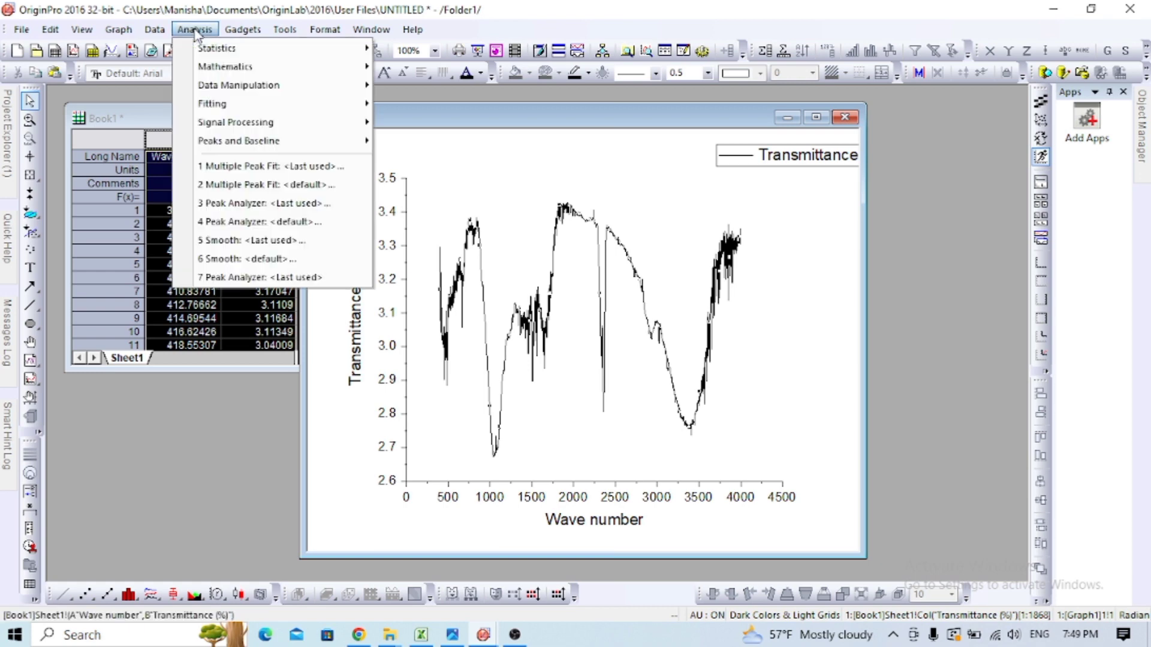
{"action": "mouse_move", "coordinate": [288, 145]}
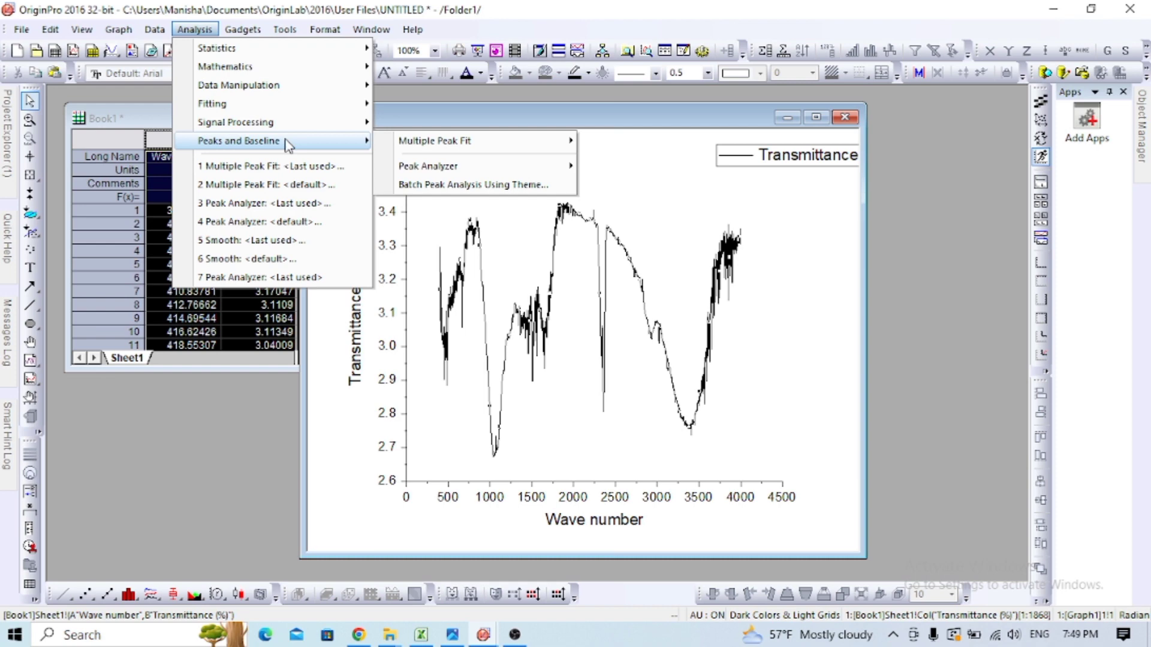
{"action": "mouse_move", "coordinate": [429, 173]}
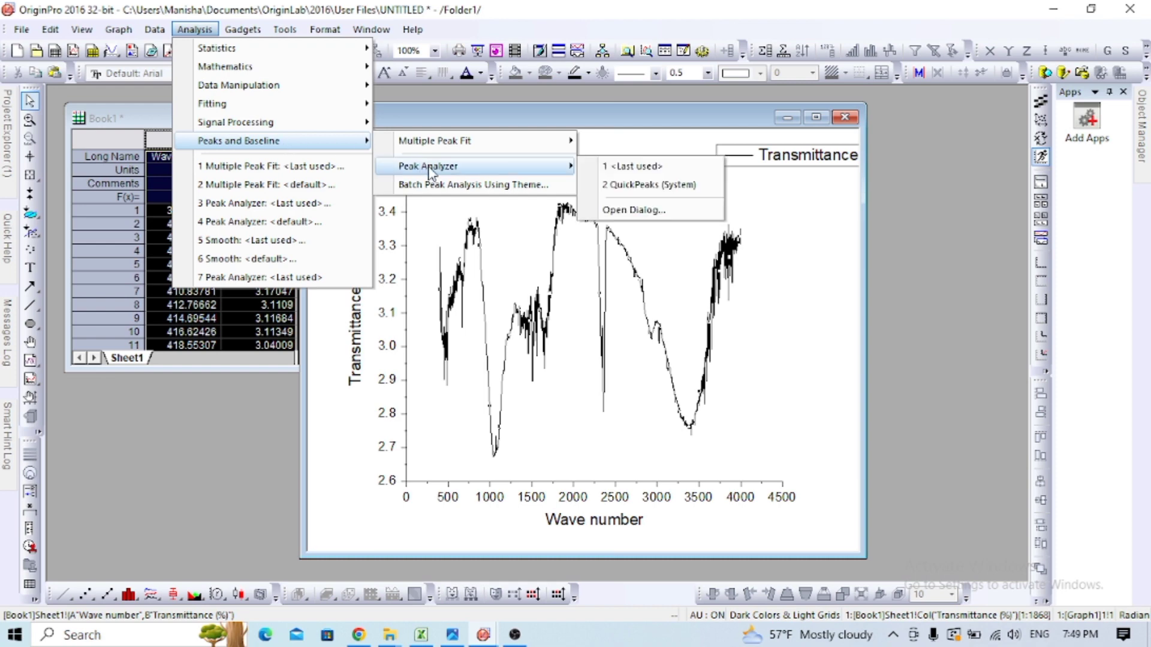
{"action": "left_click", "coordinate": [625, 212]}
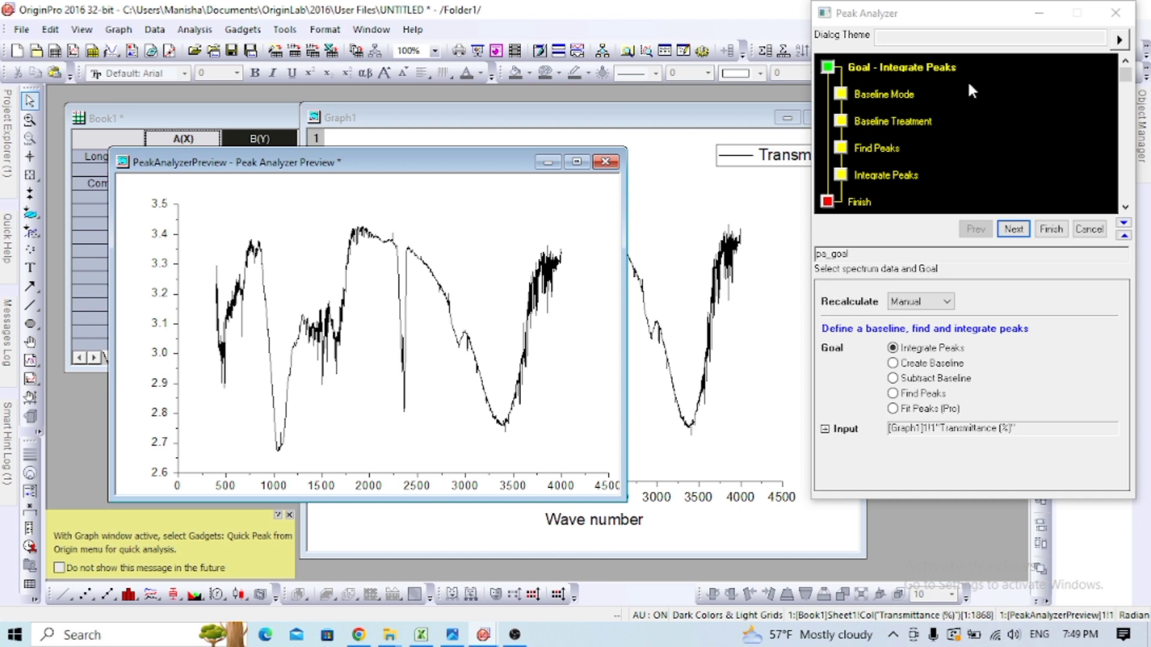
{"action": "left_click_drag", "start_coordinate": [966, 15], "coordinate": [789, 24]}
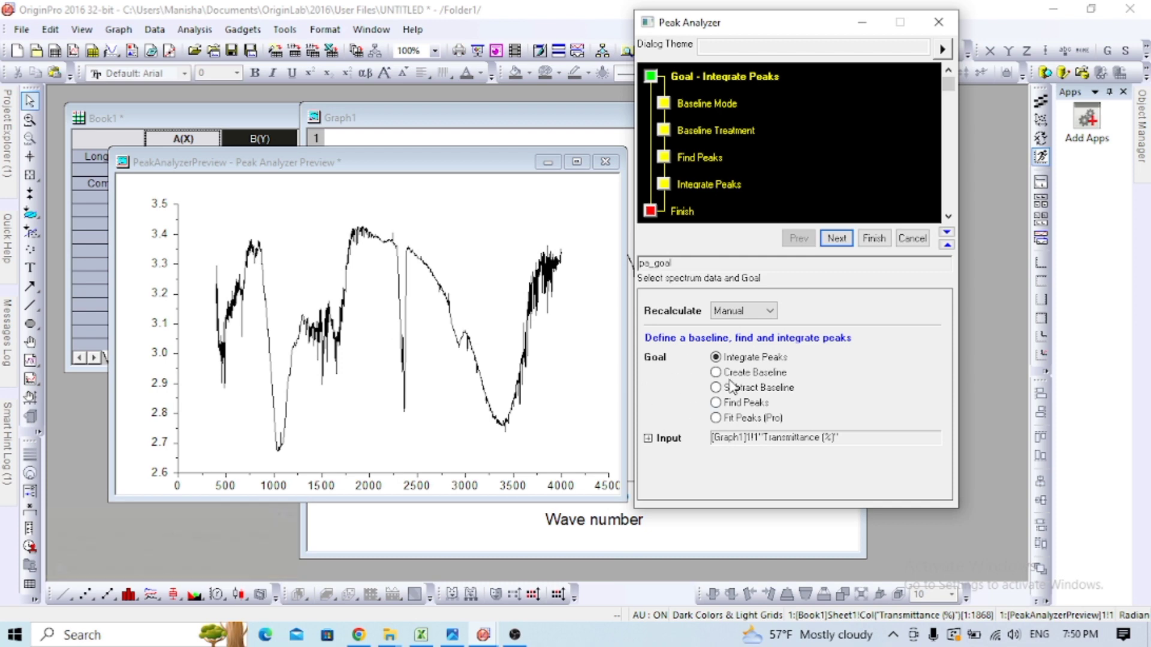
Choose Subtract Baseline with Asymmetric Least Squares Smoothing as the baseline mode and advance.
{"action": "left_click", "coordinate": [716, 388]}
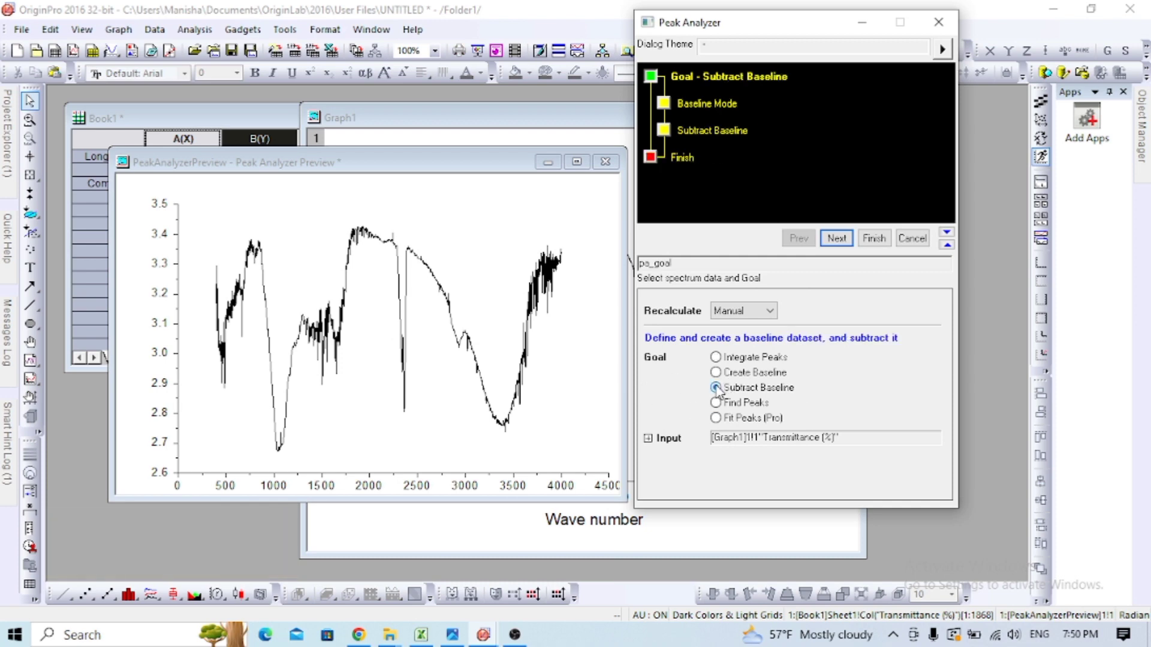
{"action": "left_click", "coordinate": [837, 236]}
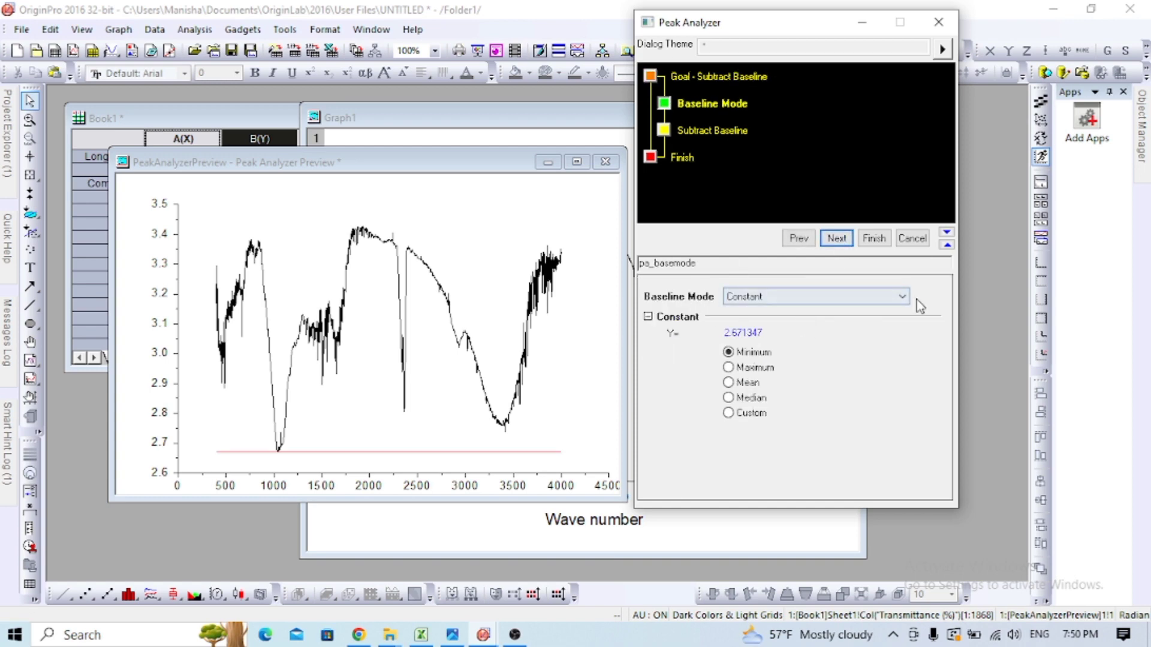
{"action": "left_click", "coordinate": [901, 297]}
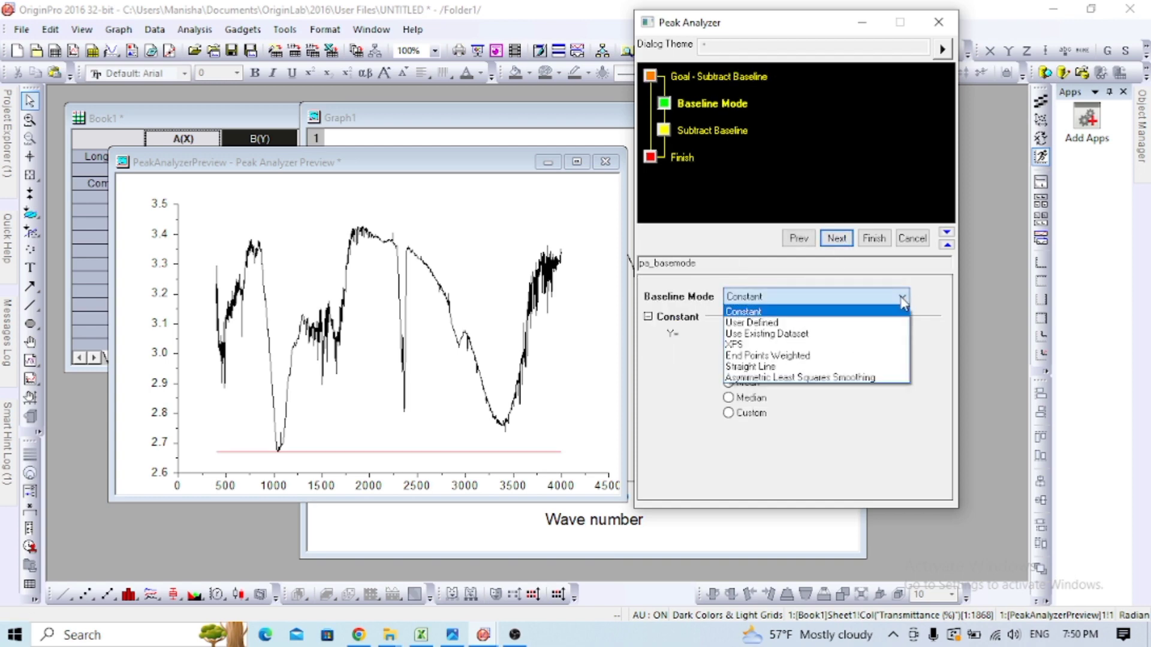
{"action": "left_click", "coordinate": [777, 379]}
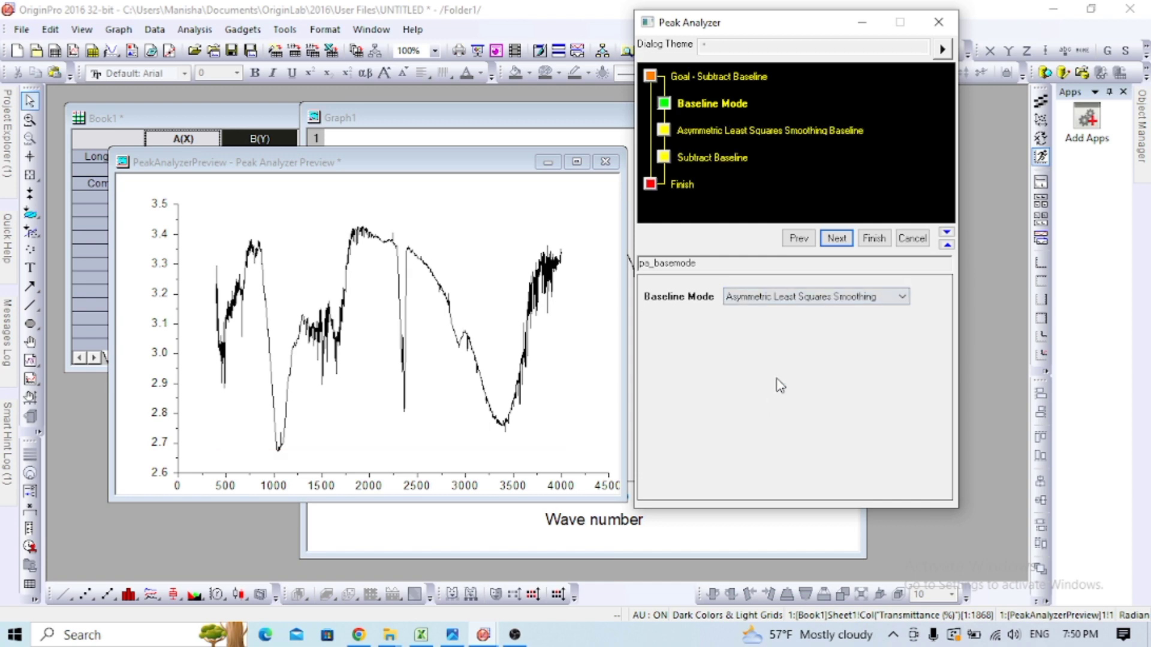
{"action": "left_click", "coordinate": [837, 239]}
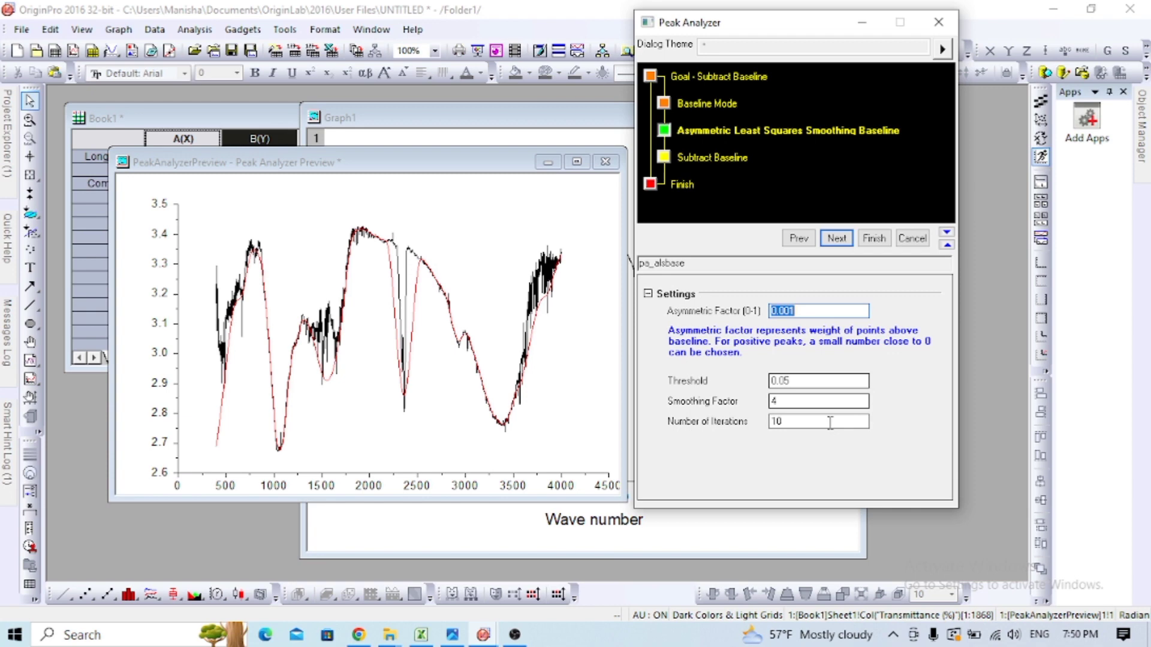
{"action": "left_click", "coordinate": [837, 239]}
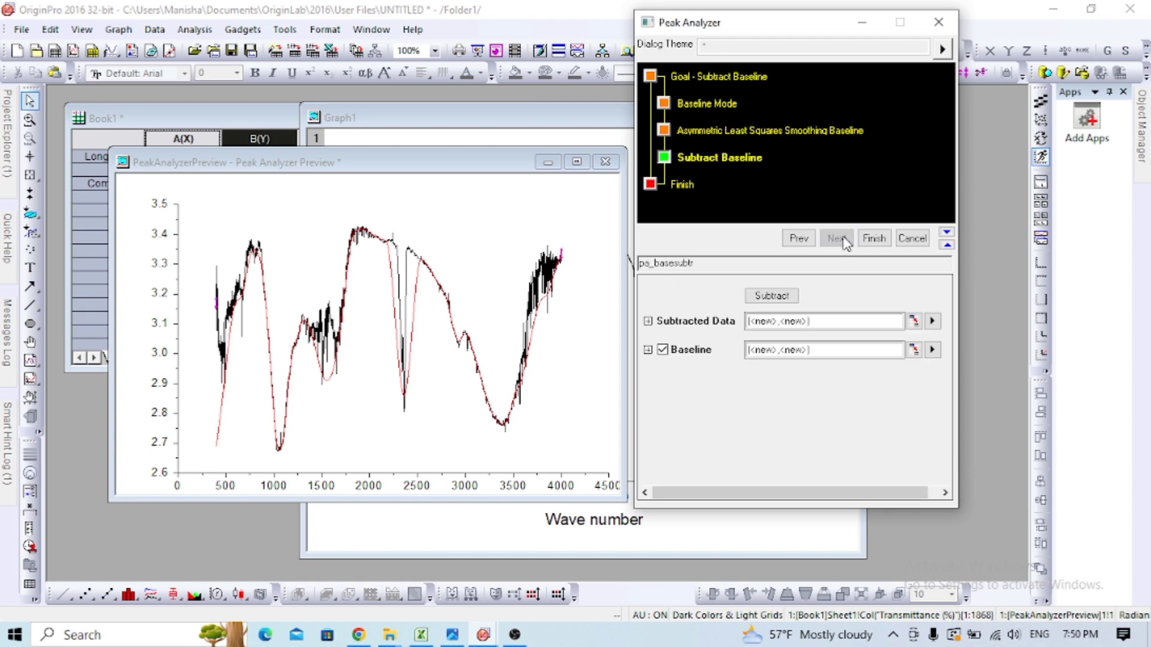
{"action": "left_click", "coordinate": [879, 239]}
Finish the baseline subtraction and enlarge Book1 to show the new result columns.
{"action": "left_click", "coordinate": [874, 238]}
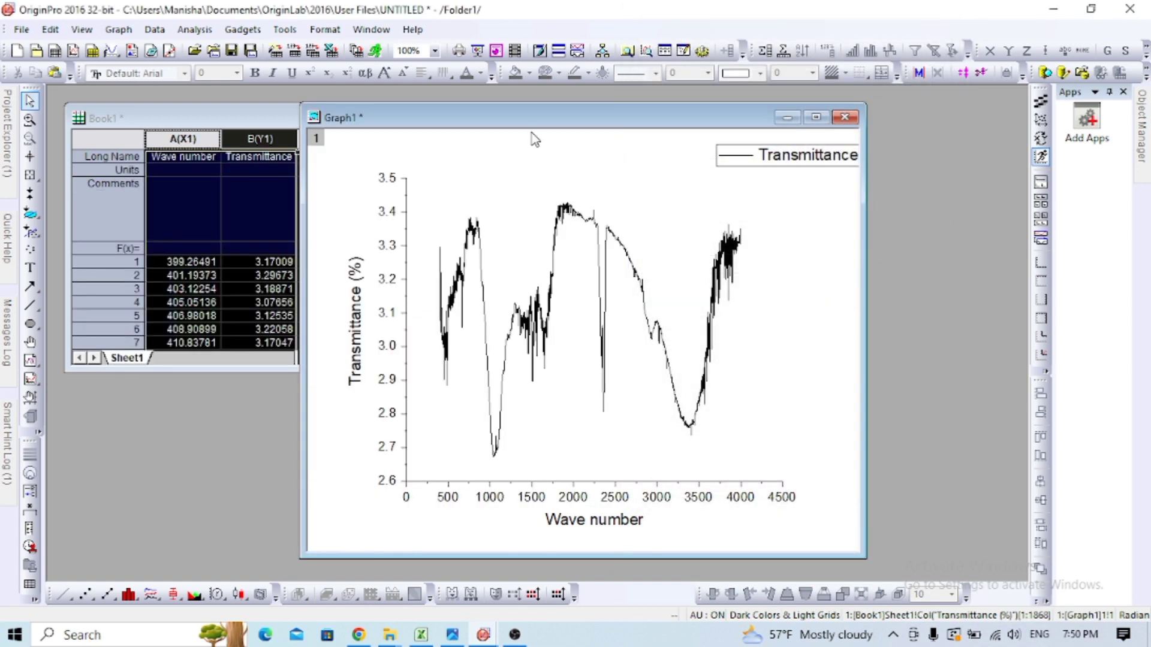
{"action": "left_click_drag", "start_coordinate": [521, 121], "coordinate": [701, 102]}
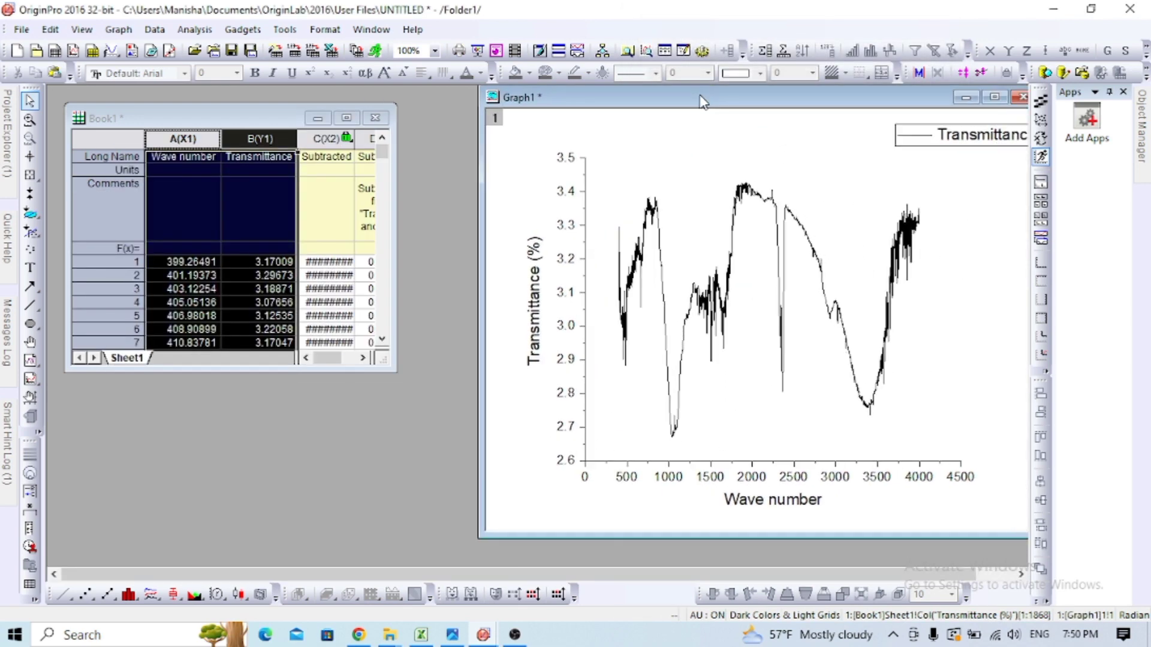
{"action": "left_click_drag", "start_coordinate": [257, 372], "coordinate": [235, 549]}
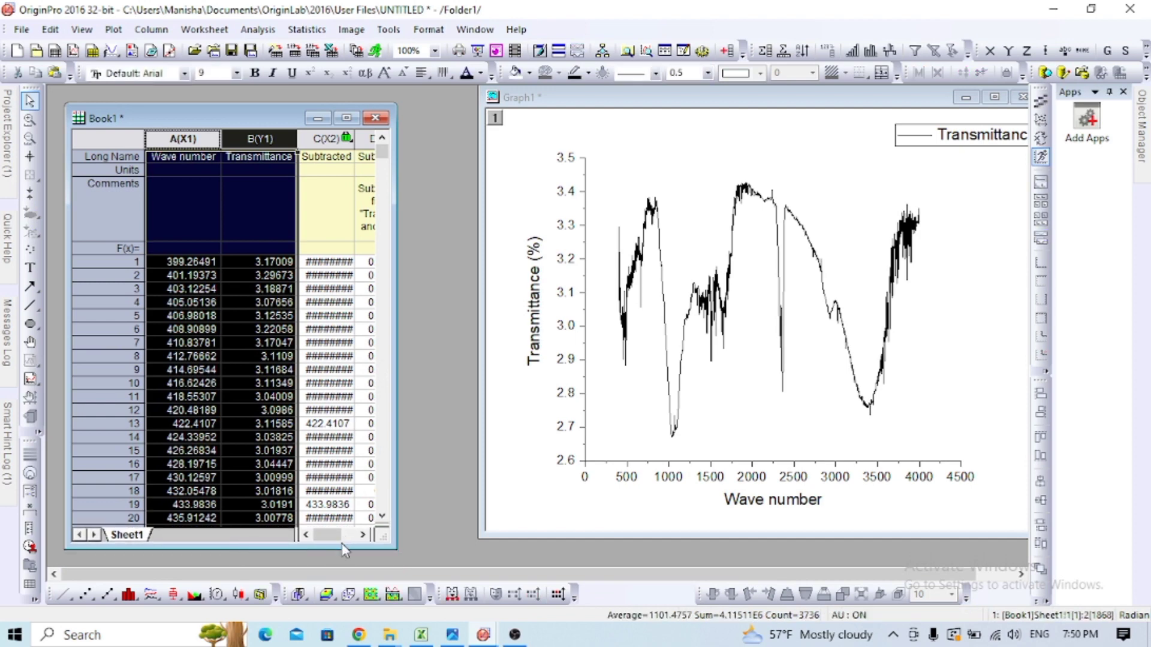
{"action": "left_click_drag", "start_coordinate": [333, 543], "coordinate": [358, 541]}
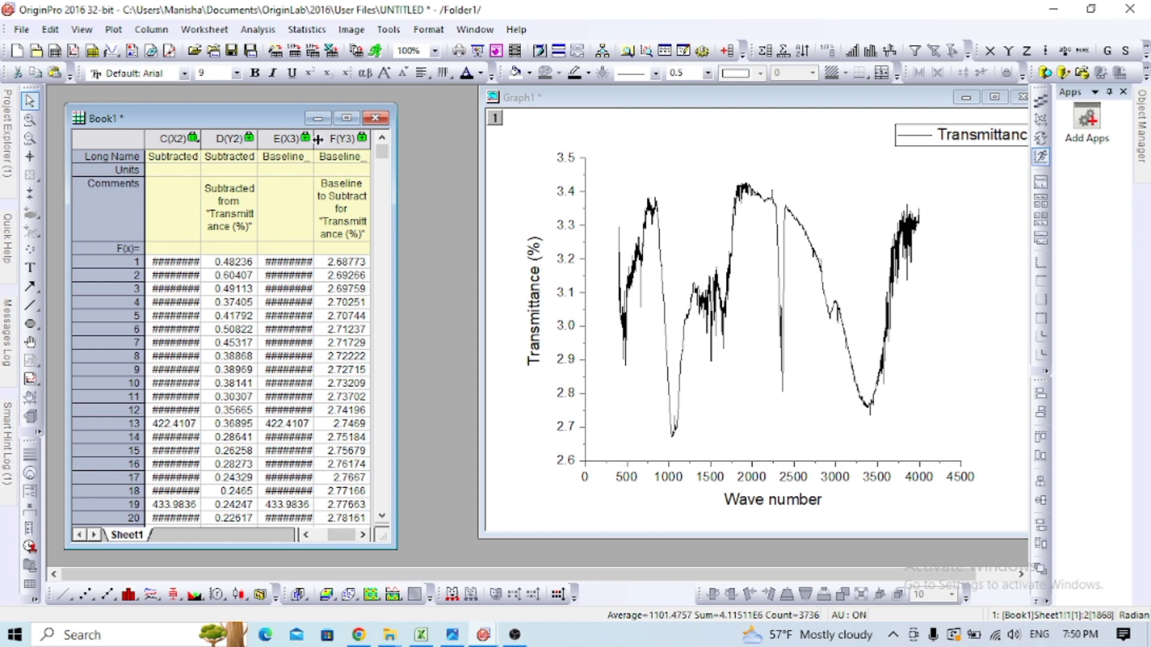
Widen column E and select the baseline columns E and F.
{"action": "left_click_drag", "start_coordinate": [313, 140], "coordinate": [326, 140]}
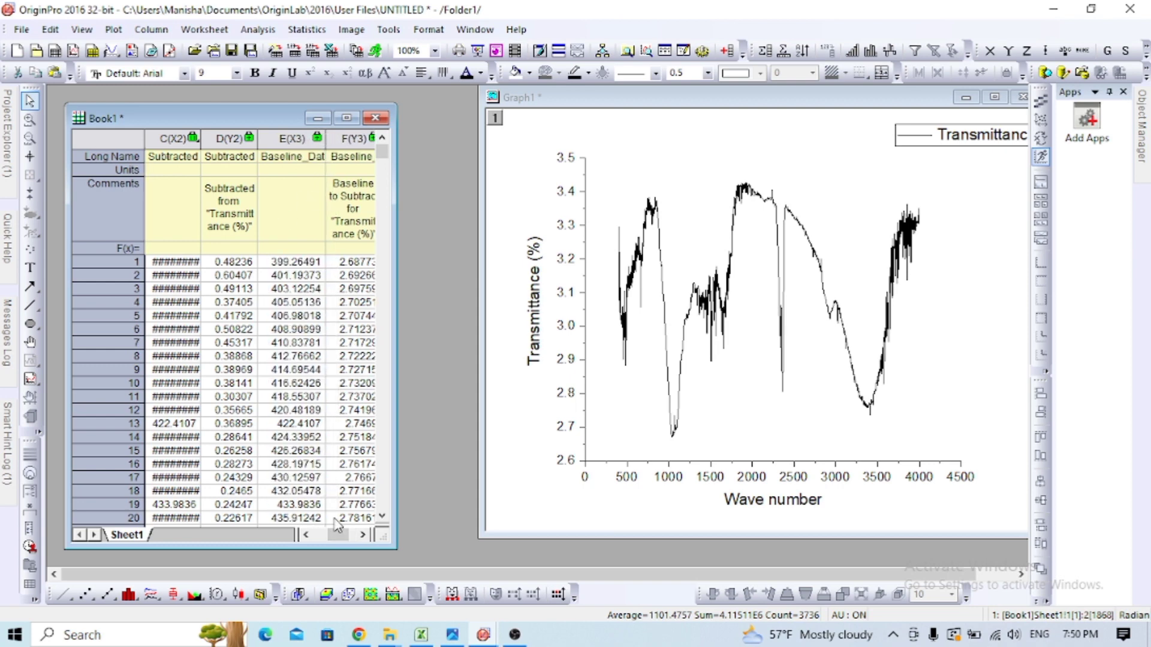
{"action": "left_click_drag", "start_coordinate": [343, 539], "coordinate": [351, 540]}
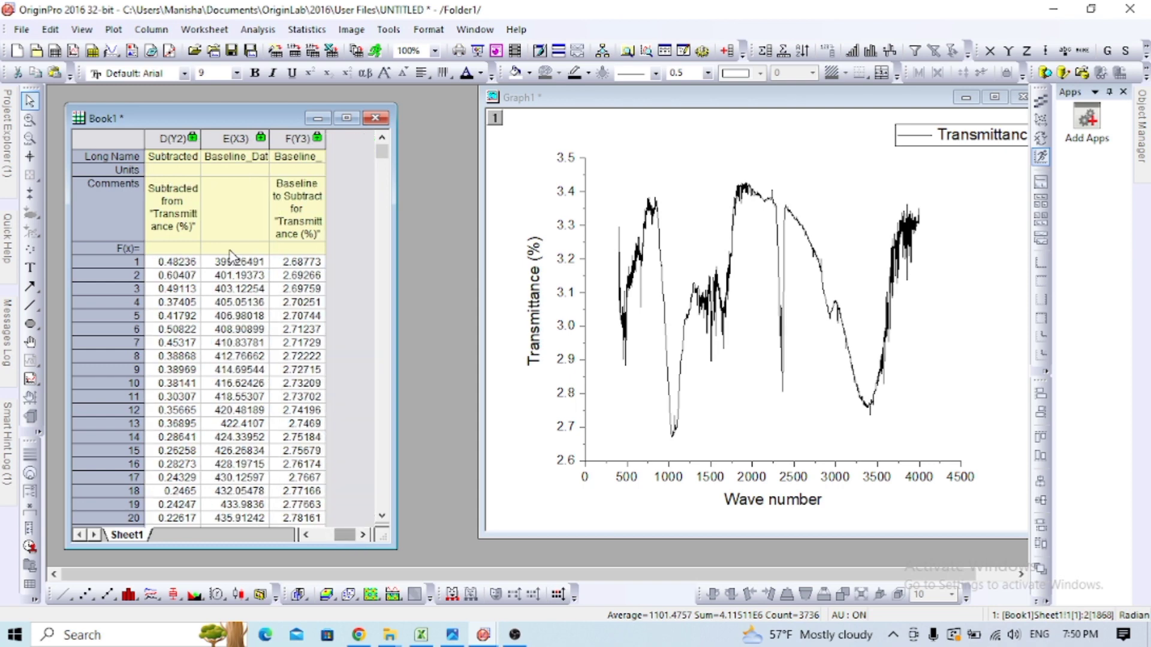
{"action": "left_click_drag", "start_coordinate": [227, 137], "coordinate": [279, 138]}
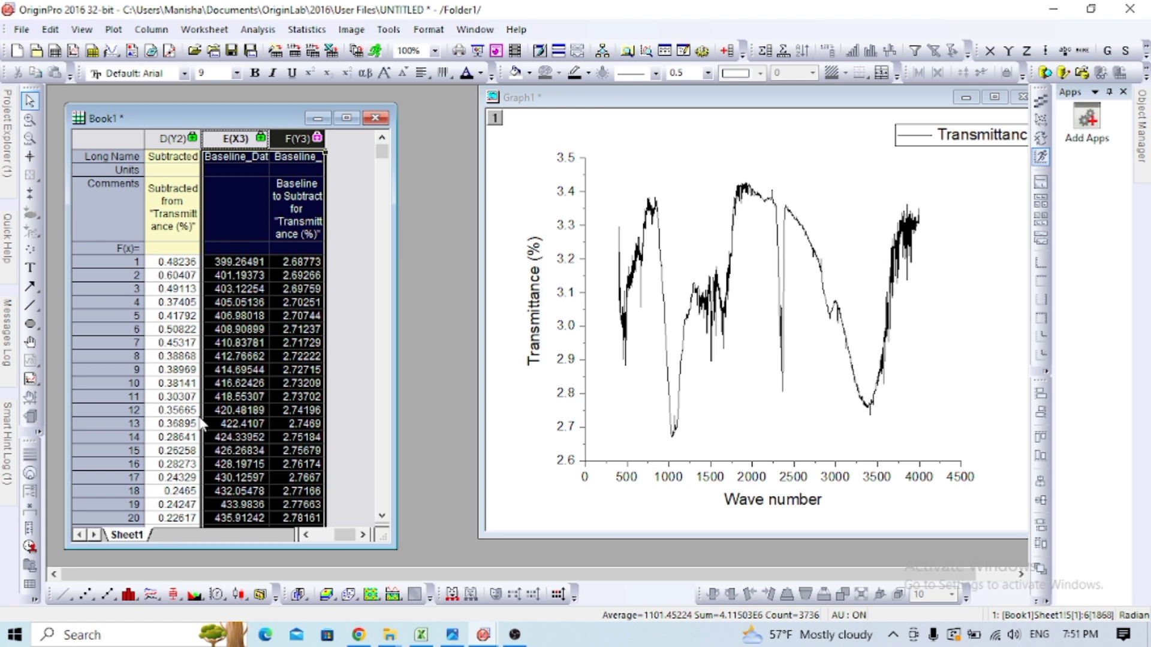
Plot the baseline columns E and F as a line graph in an enlarged Graph2 window.
{"action": "left_click", "coordinate": [63, 596]}
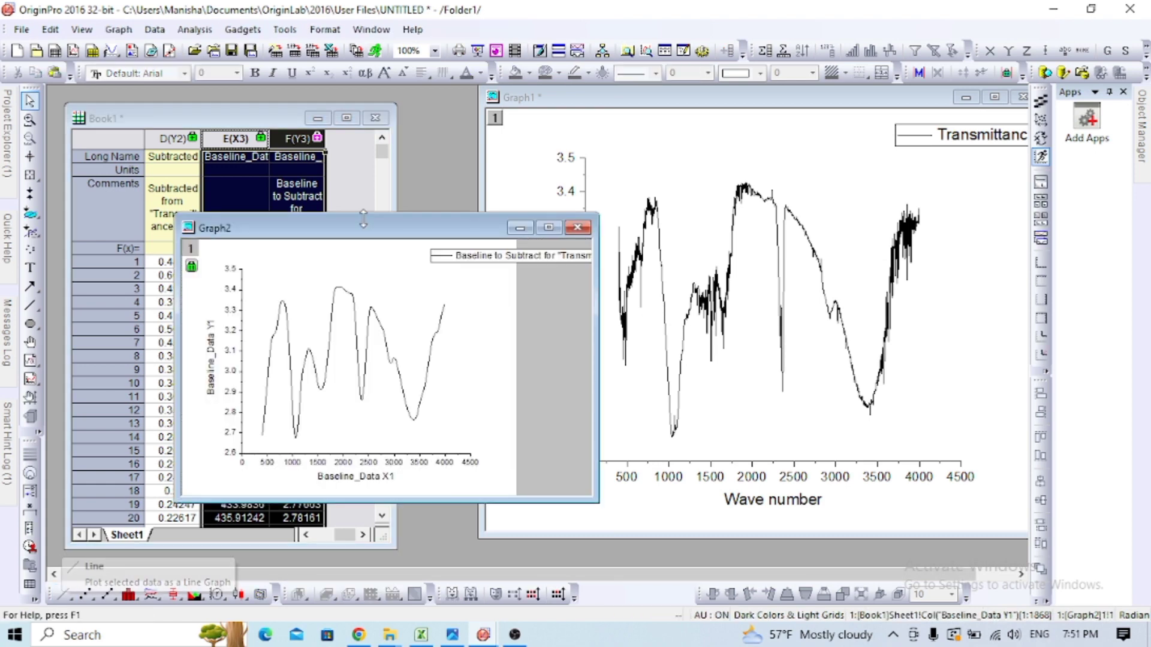
{"action": "left_click_drag", "start_coordinate": [367, 230], "coordinate": [436, 132]}
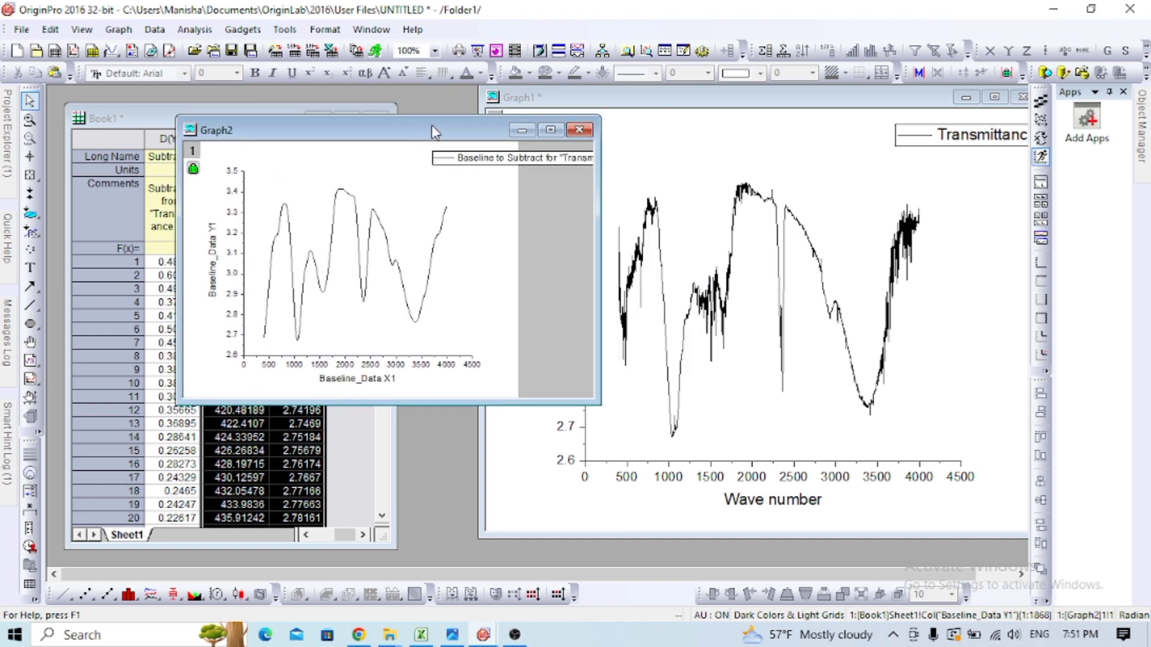
{"action": "left_click", "coordinate": [688, 181]}
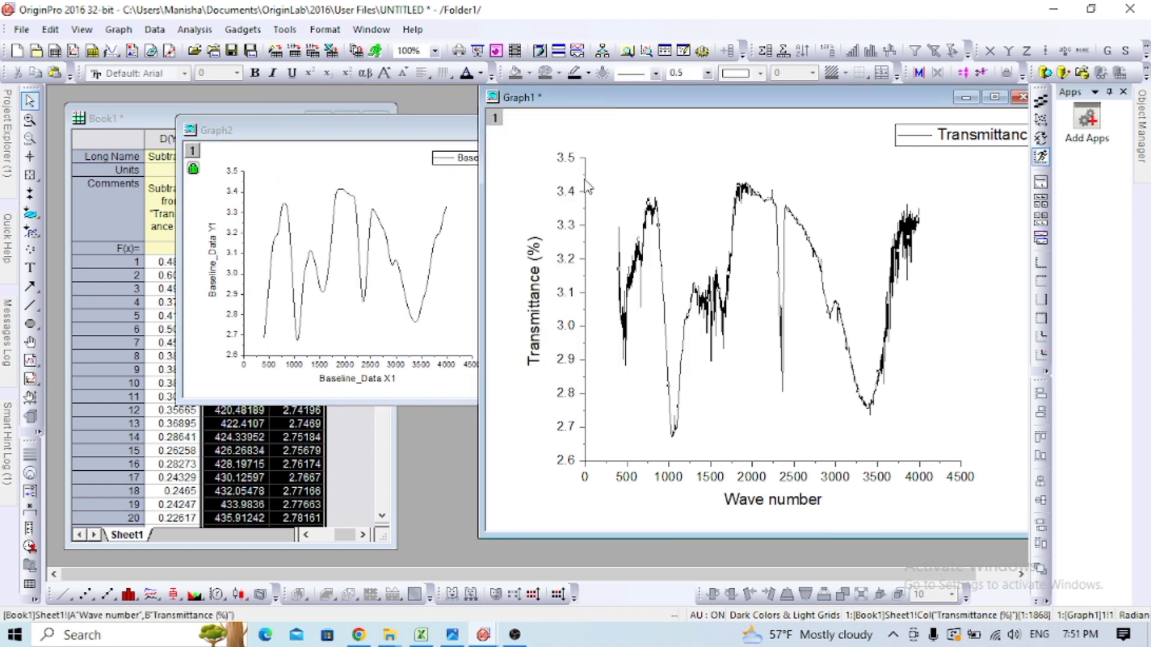
{"action": "left_click", "coordinate": [360, 137]}
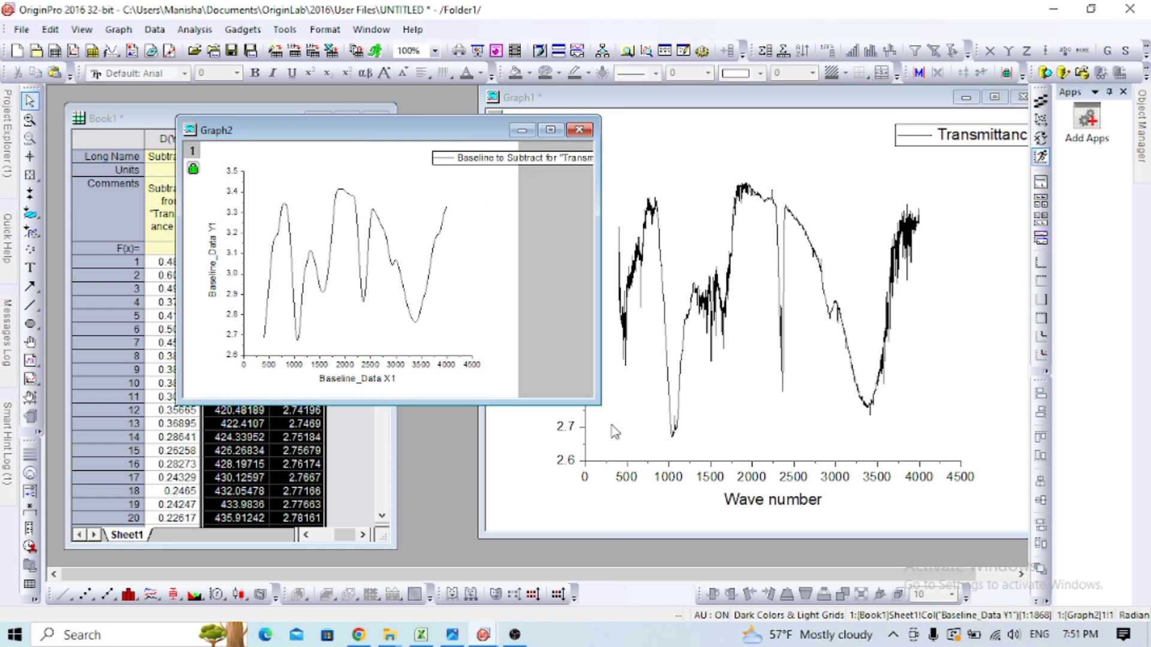
{"action": "left_click_drag", "start_coordinate": [595, 398], "coordinate": [731, 563]}
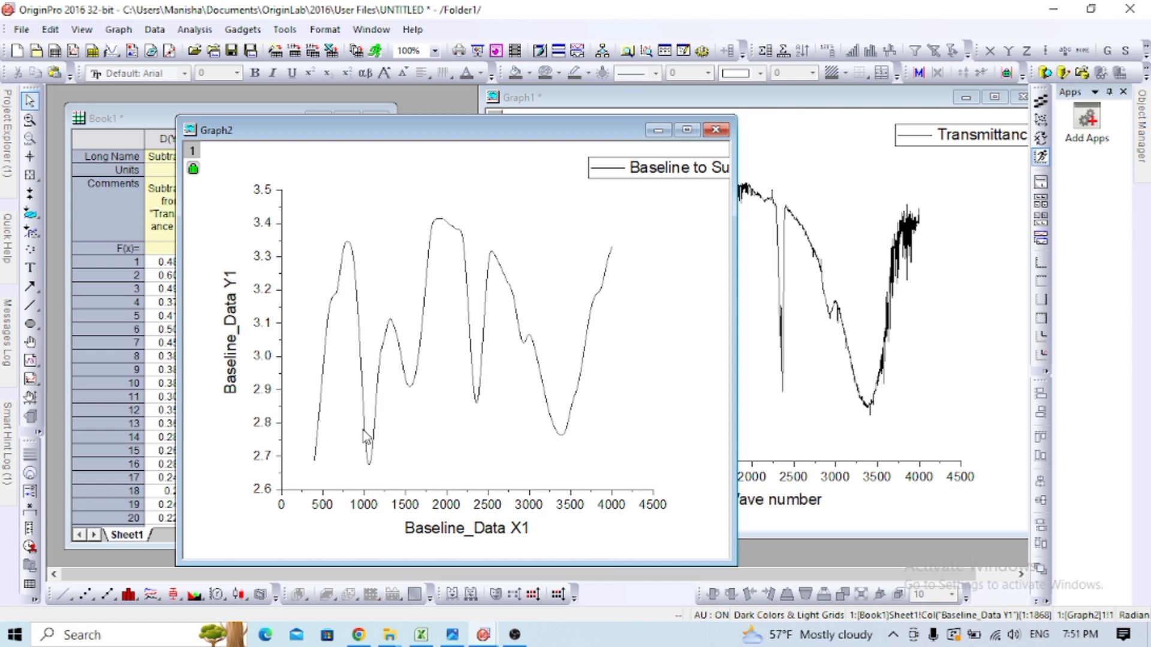
{"action": "left_click", "coordinate": [322, 509]}
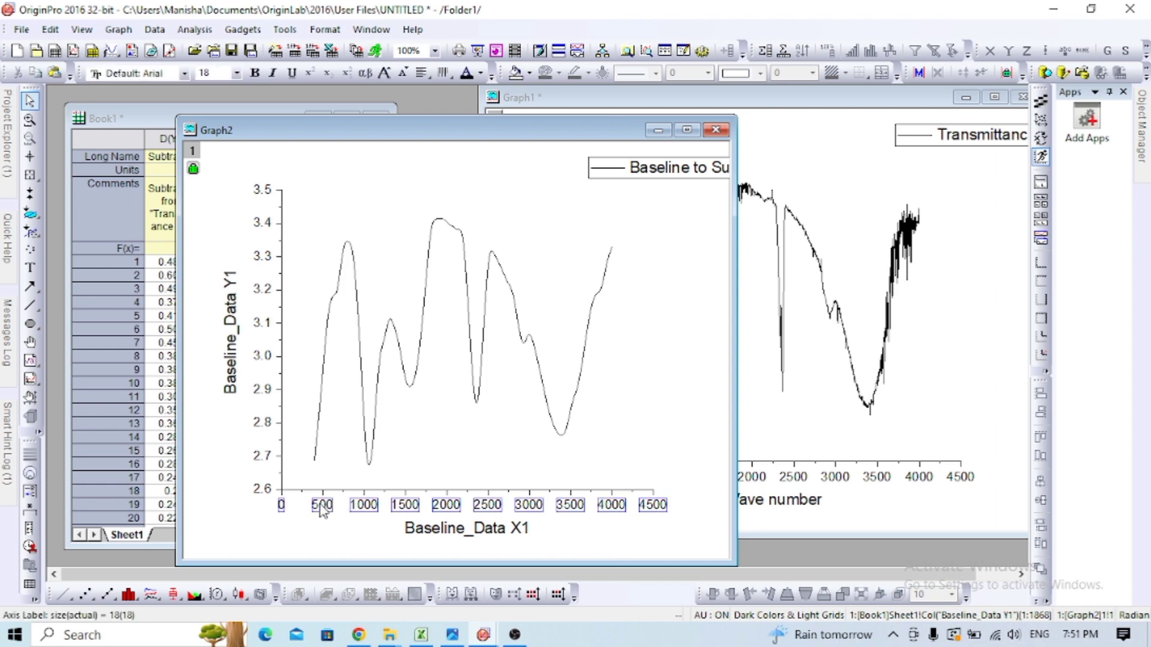
Reverse the horizontal axis scale to end at 400 and set minor ticks to None.
{"action": "double_click", "coordinate": [364, 498]}
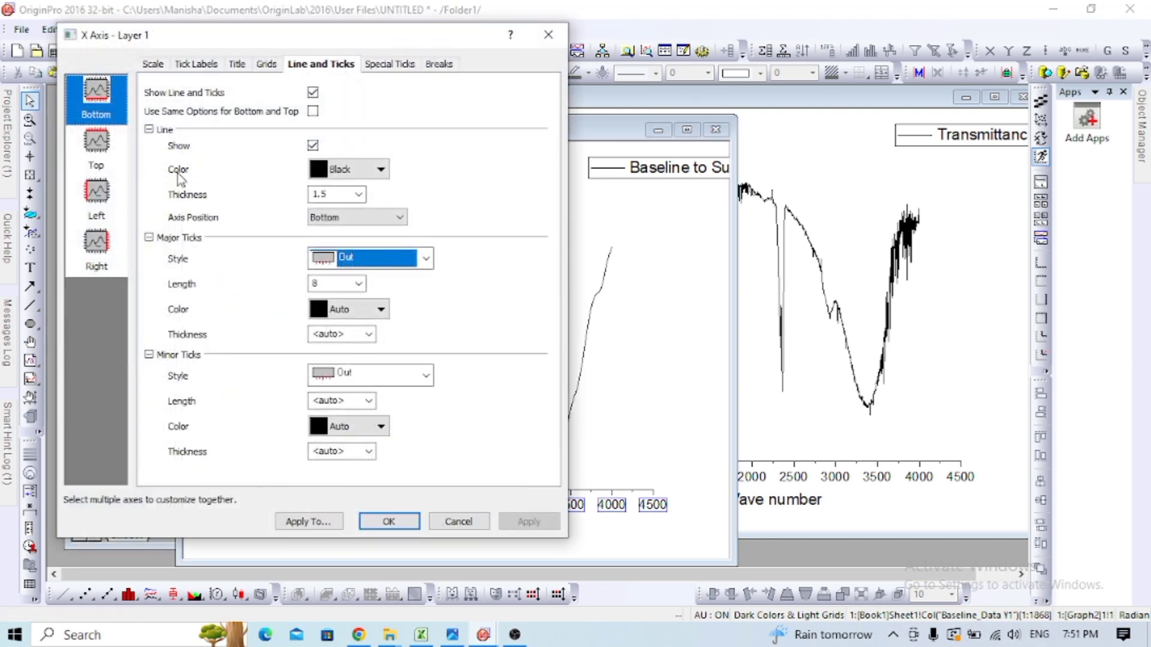
{"action": "left_click", "coordinate": [152, 63]}
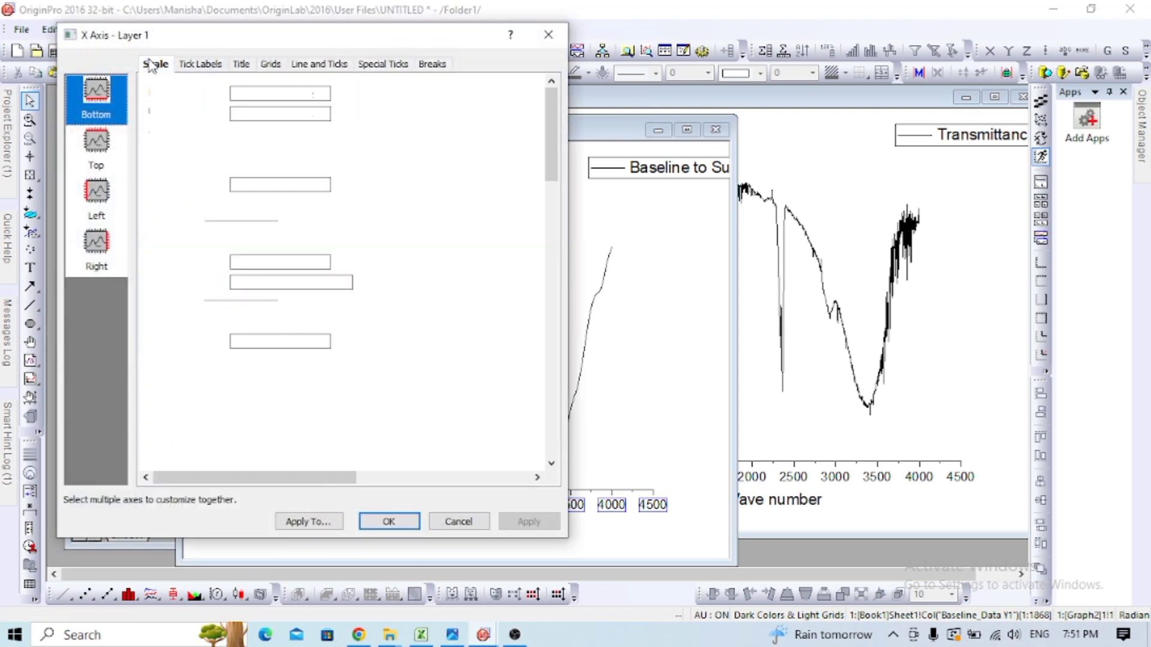
{"action": "double_click", "coordinate": [249, 95]}
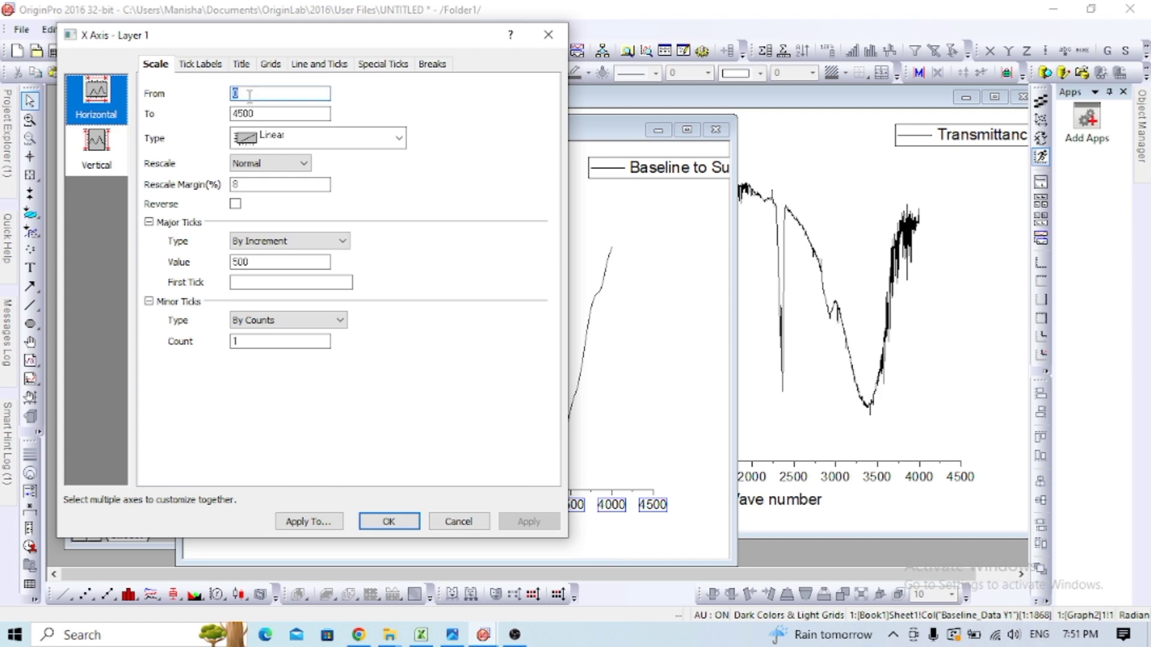
{"action": "type", "text": "4000"}
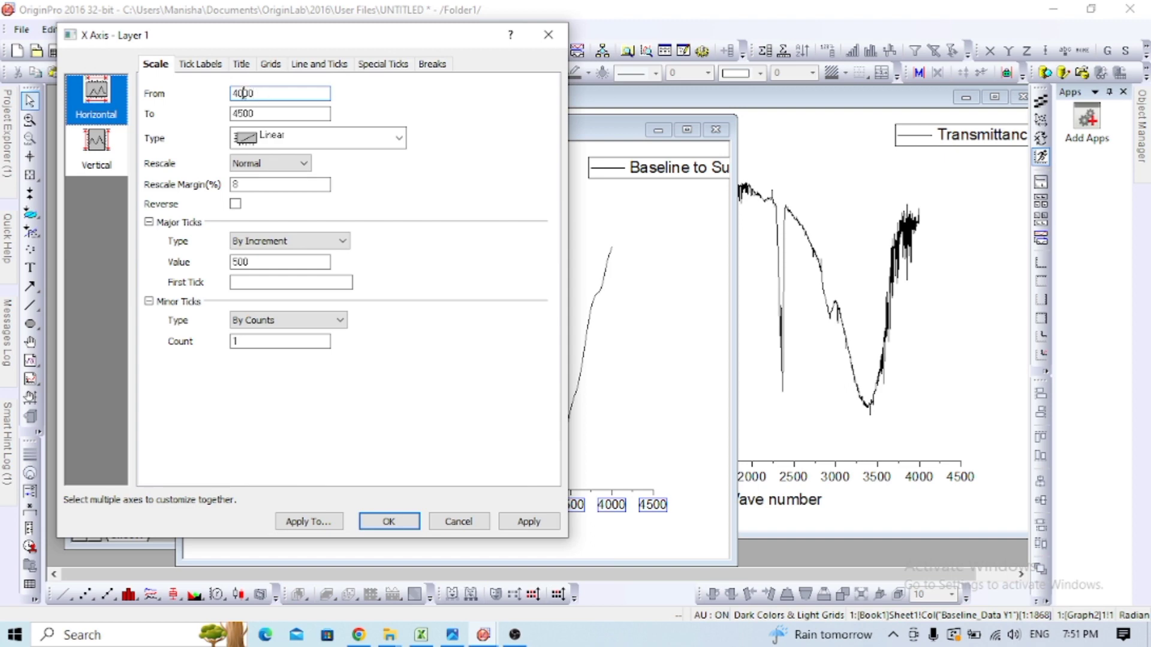
{"action": "double_click", "coordinate": [245, 113]}
{"action": "type", "text": "400"}
{"action": "left_click", "coordinate": [324, 65]}
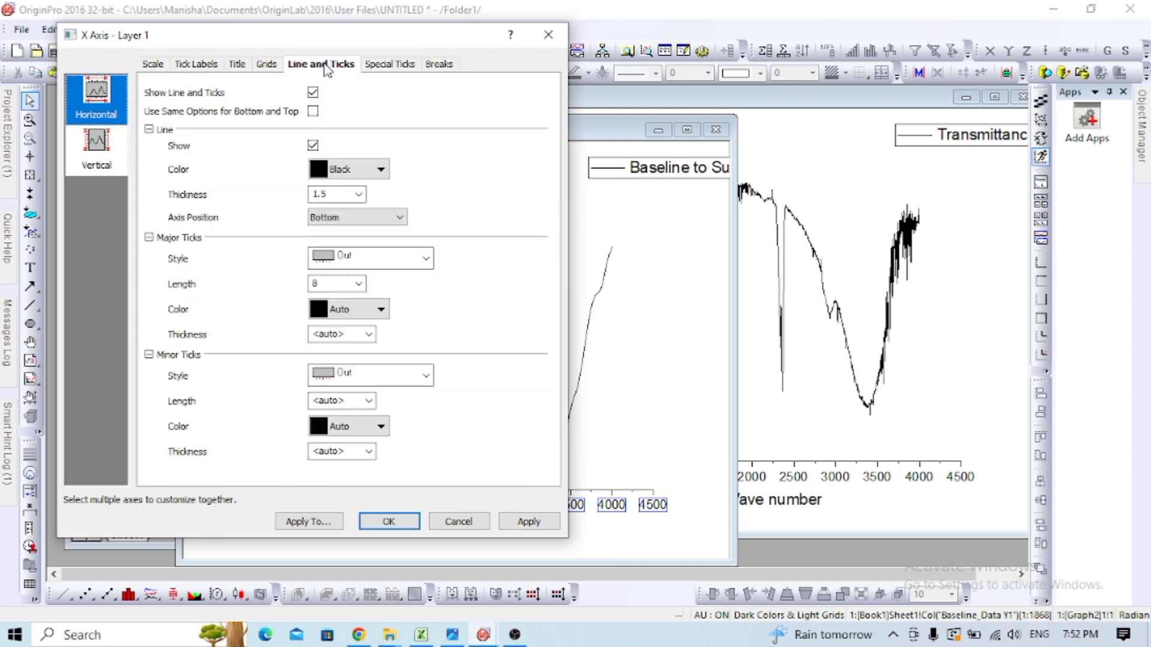
{"action": "left_click", "coordinate": [425, 378]}
{"action": "left_click", "coordinate": [347, 450]}
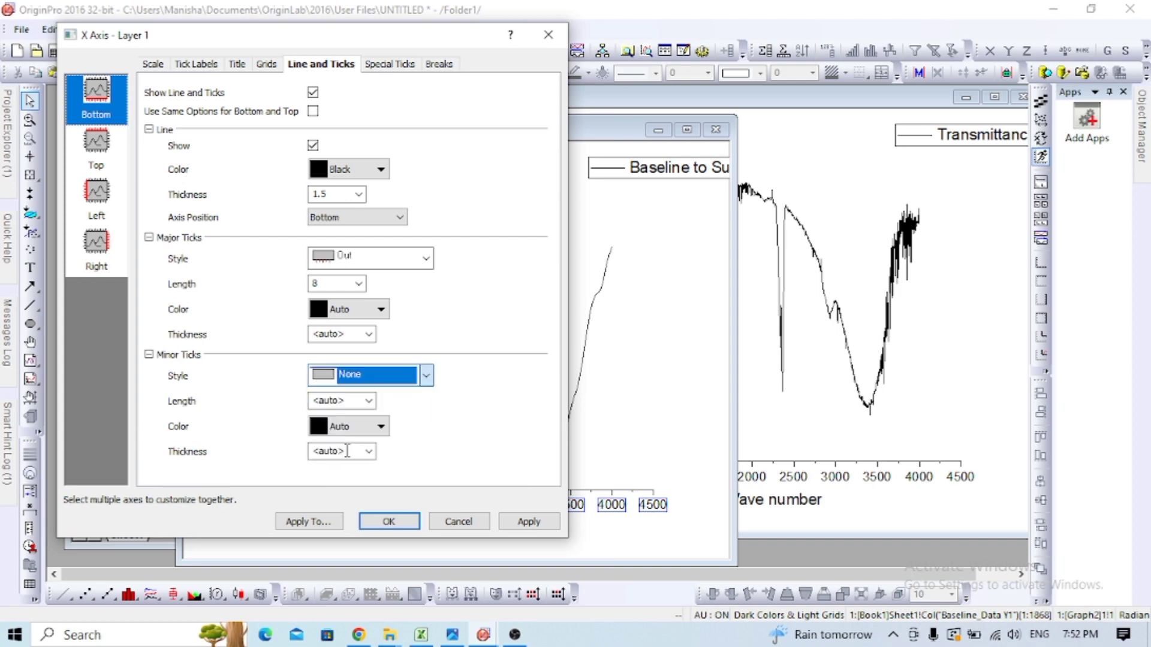
{"action": "left_click", "coordinate": [529, 526]}
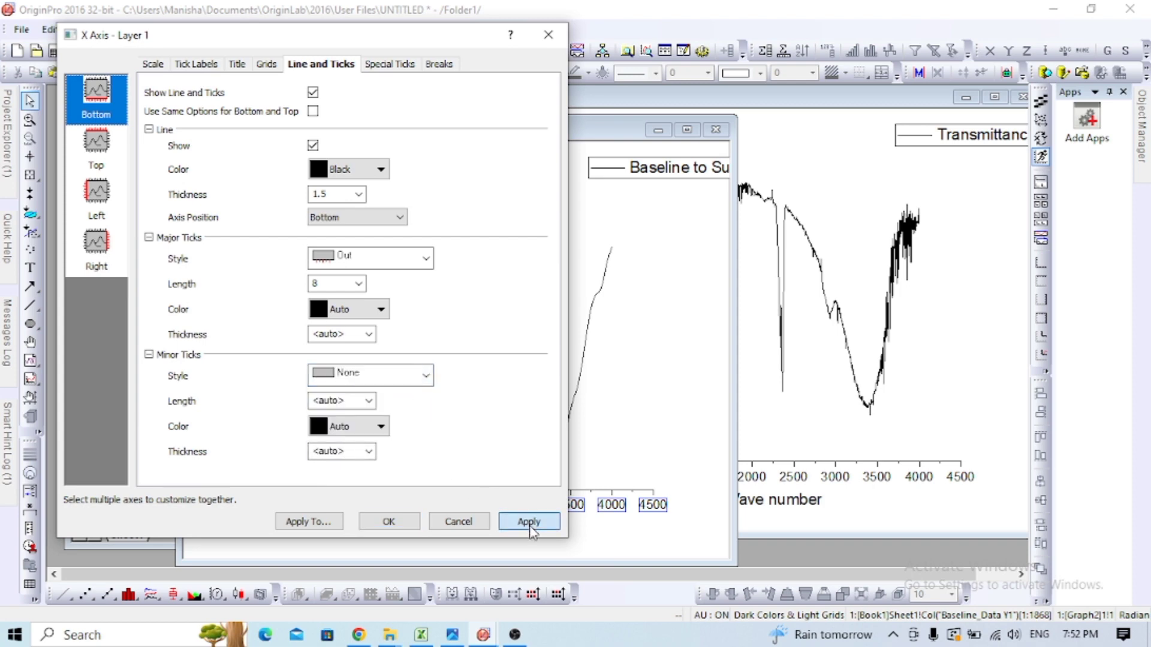
{"action": "left_click", "coordinate": [387, 522]}
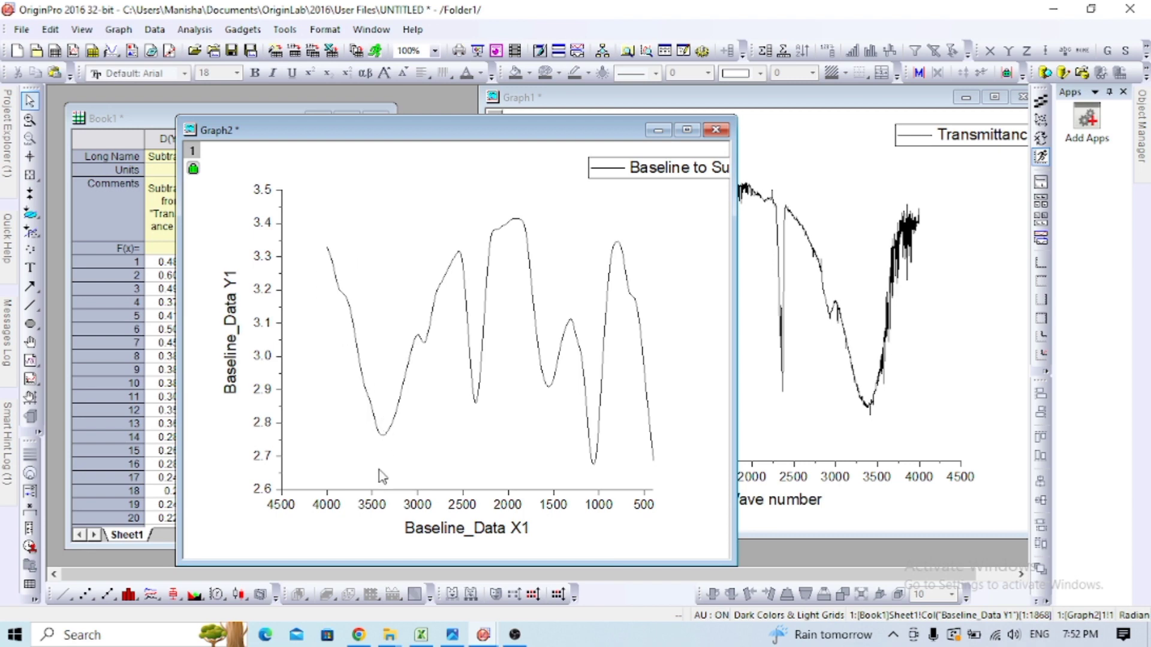
Set the horizontal axis scale to start from 4000.
{"action": "double_click", "coordinate": [373, 509]}
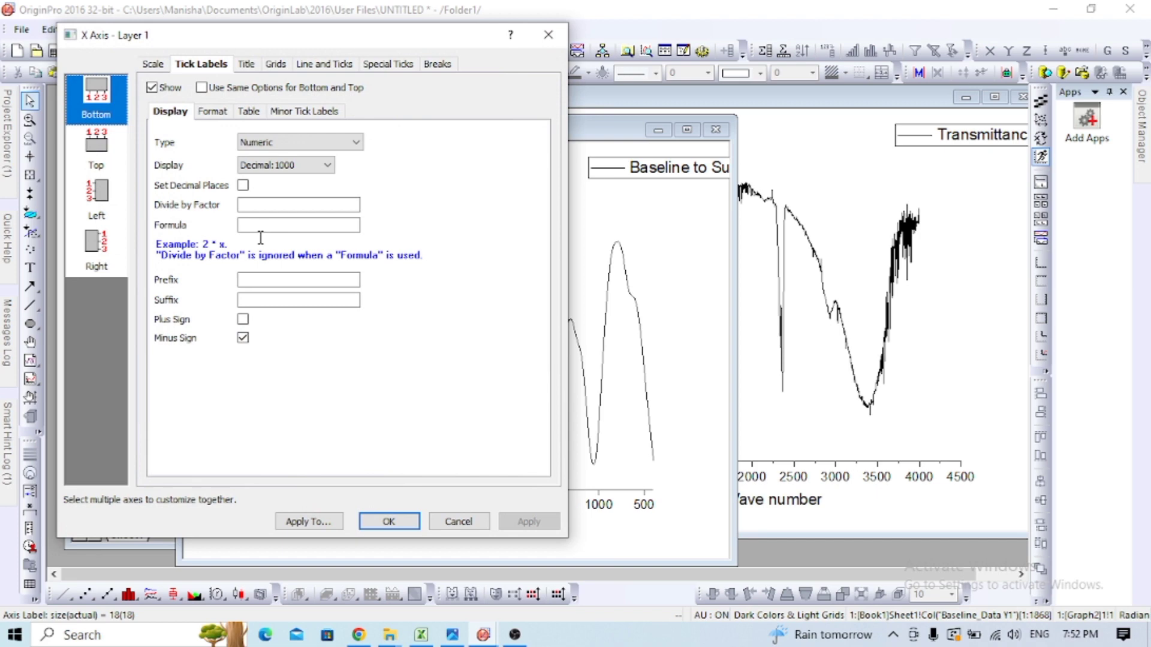
{"action": "left_click", "coordinate": [153, 64]}
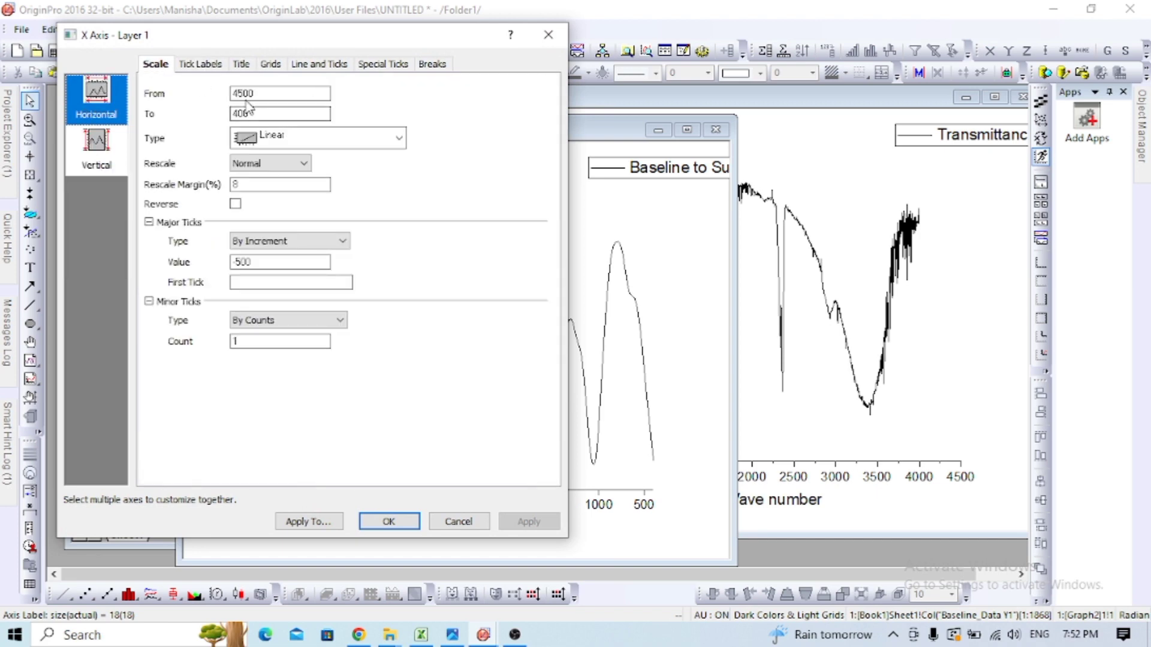
{"action": "double_click", "coordinate": [279, 93]}
{"action": "type", "text": "400"}
{"action": "left_click", "coordinate": [387, 521]}
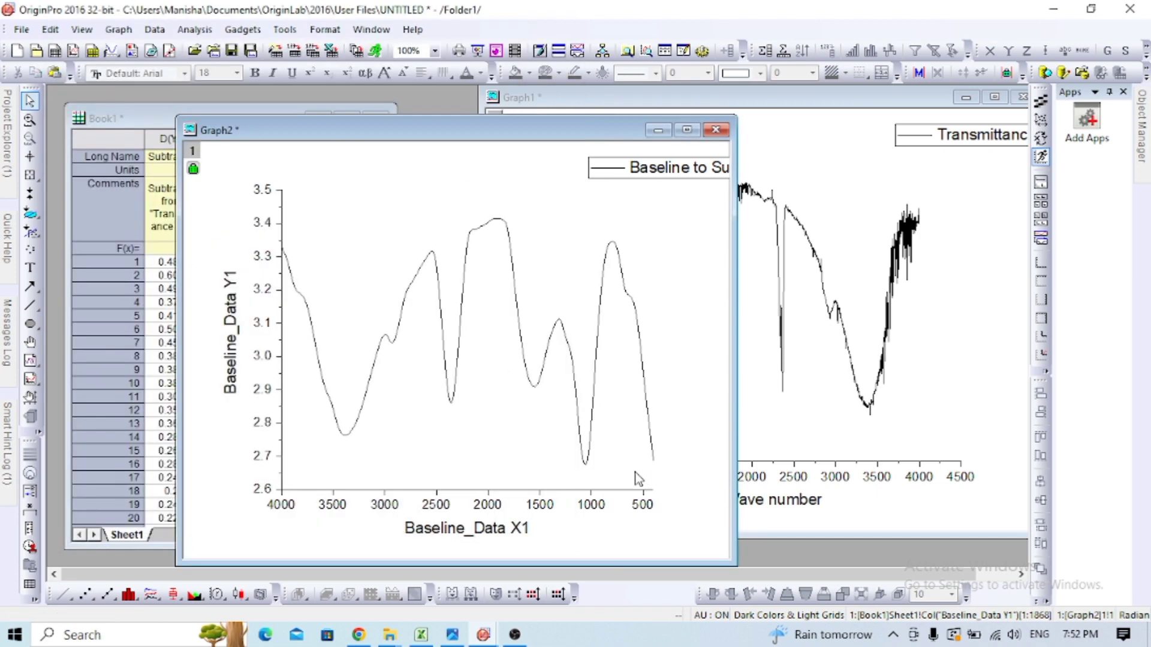
Move the legend to the upper right and rename it SG1 in bold.
{"action": "left_click", "coordinate": [684, 506]}
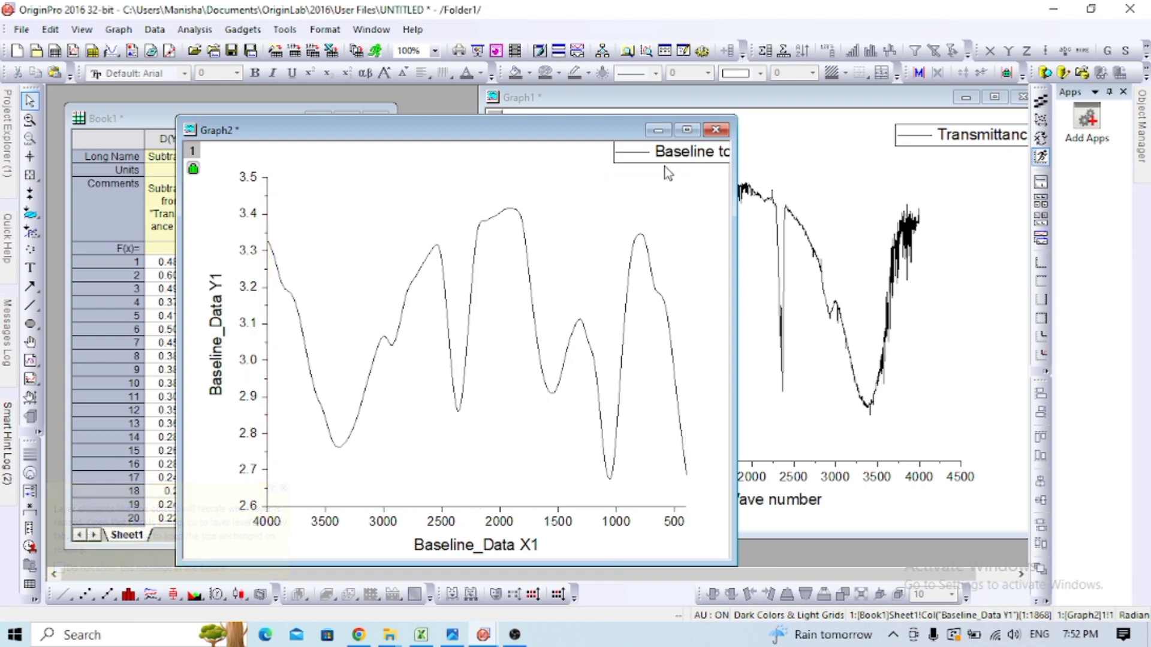
{"action": "mouse_move", "coordinate": [664, 167]}
{"action": "left_mouse_down"}
{"action": "mouse_move", "coordinate": [585, 182]}
{"action": "mouse_move", "coordinate": [507, 174]}
{"action": "mouse_move", "coordinate": [656, 174]}
{"action": "left_mouse_up"}
{"action": "double_click", "coordinate": [506, 174]}
{"action": "type", "text": "SG1"}
{"action": "left_click", "coordinate": [503, 180]}
{"action": "left_click", "coordinate": [255, 72]}
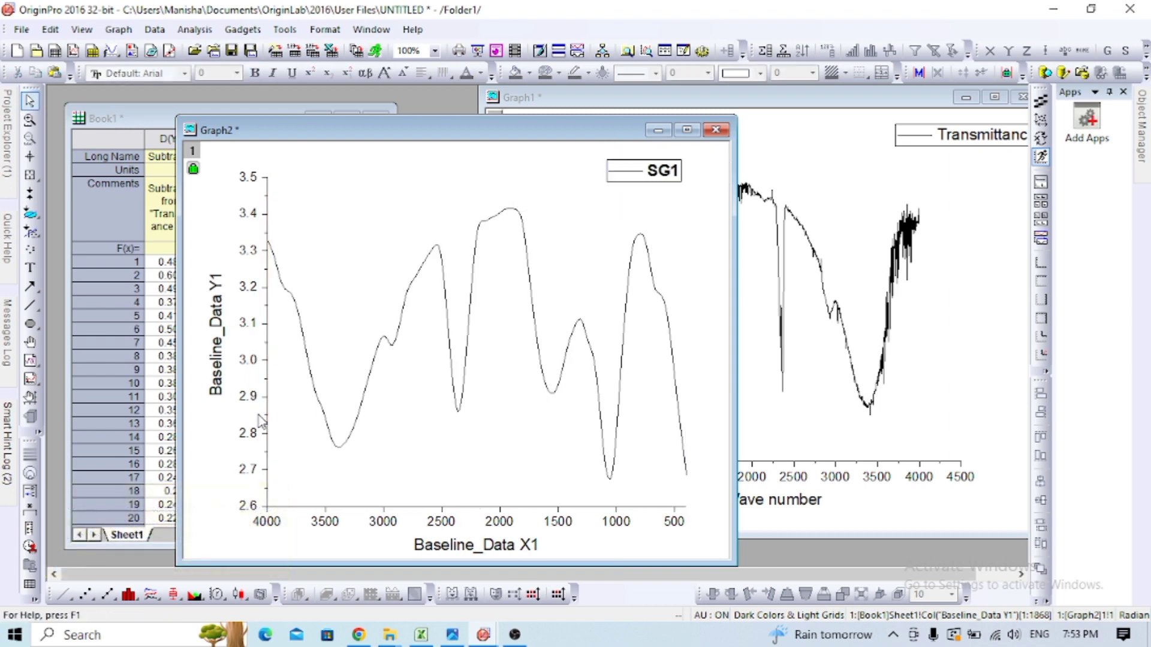
{"action": "double_click", "coordinate": [217, 363]}
Title the axes Transmittance (%) and bold Wave number (cm⁻¹) with superscript -1.
{"action": "type", "text": "Transmittance (%)"}
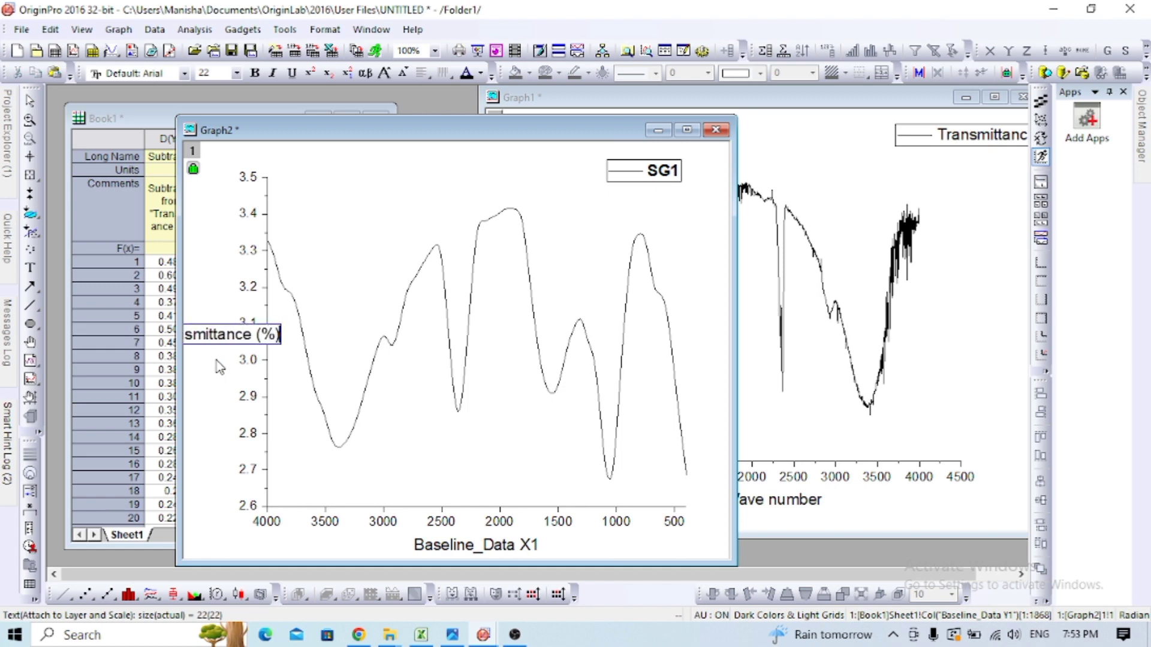
{"action": "double_click", "coordinate": [243, 336]}
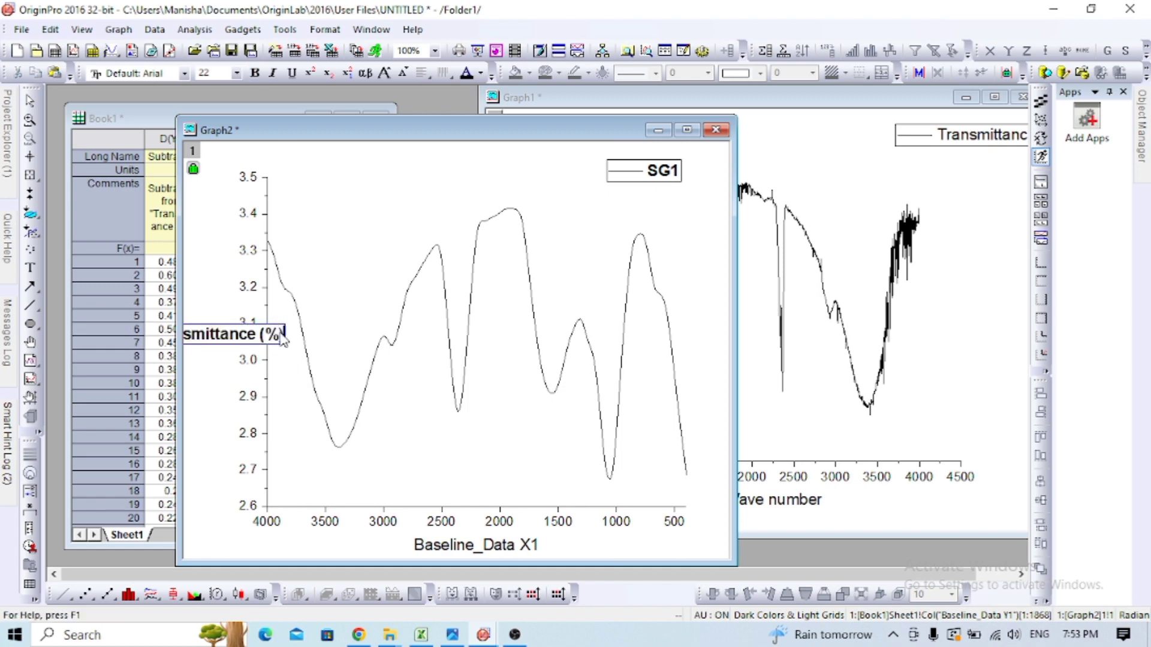
{"action": "double_click", "coordinate": [459, 546]}
{"action": "key", "text": "ctrl+a"}
{"action": "type", "text": "Wave number (cm-1)"}
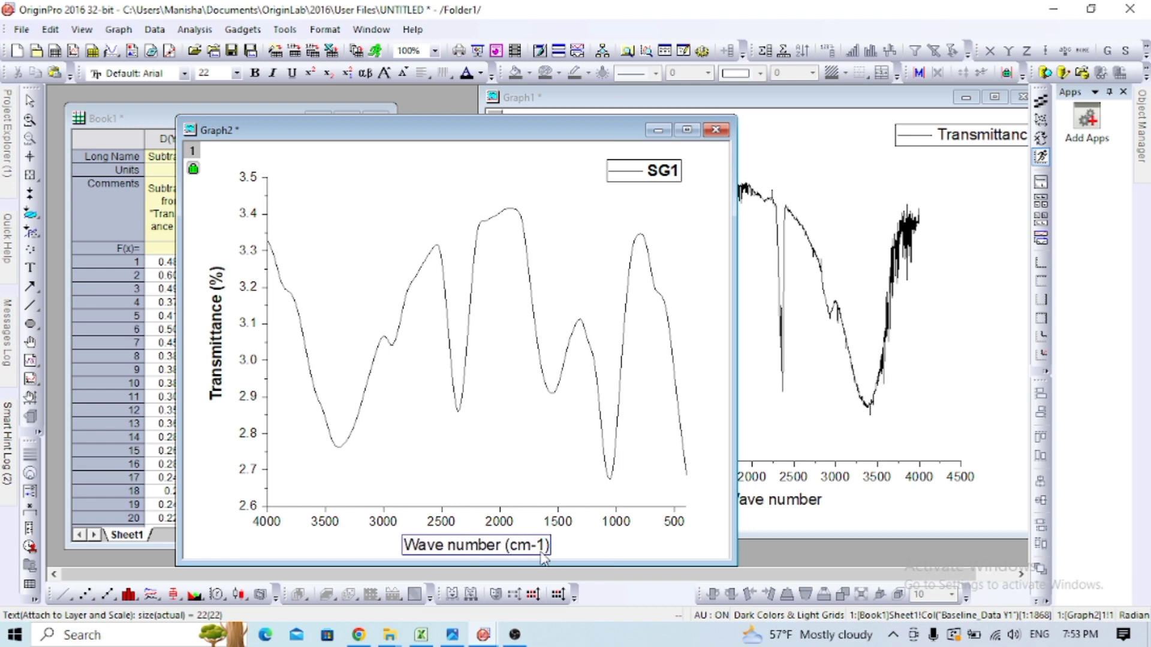
{"action": "left_click_drag", "start_coordinate": [542, 547], "coordinate": [531, 546]}
{"action": "left_click", "coordinate": [310, 72]}
{"action": "left_click_drag", "start_coordinate": [403, 545], "coordinate": [550, 546]}
{"action": "key", "text": "ctrl+b"}
{"action": "left_click", "coordinate": [210, 456]}
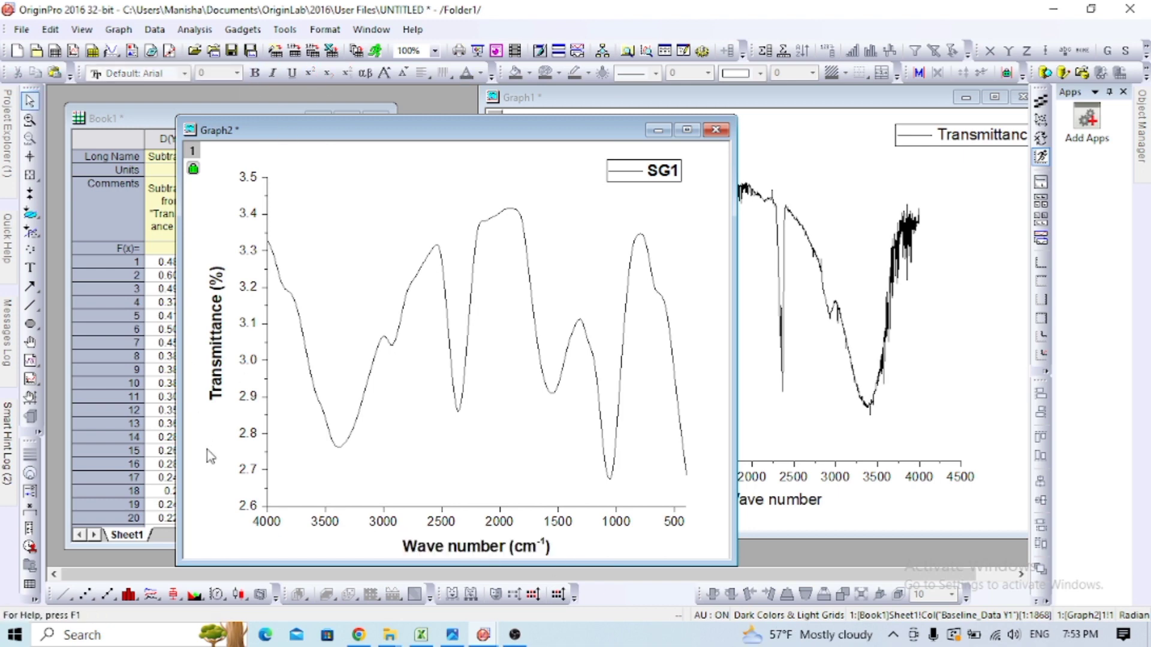
Make the SG1 curve a blue line of width 2.
{"action": "left_click", "coordinate": [397, 342]}
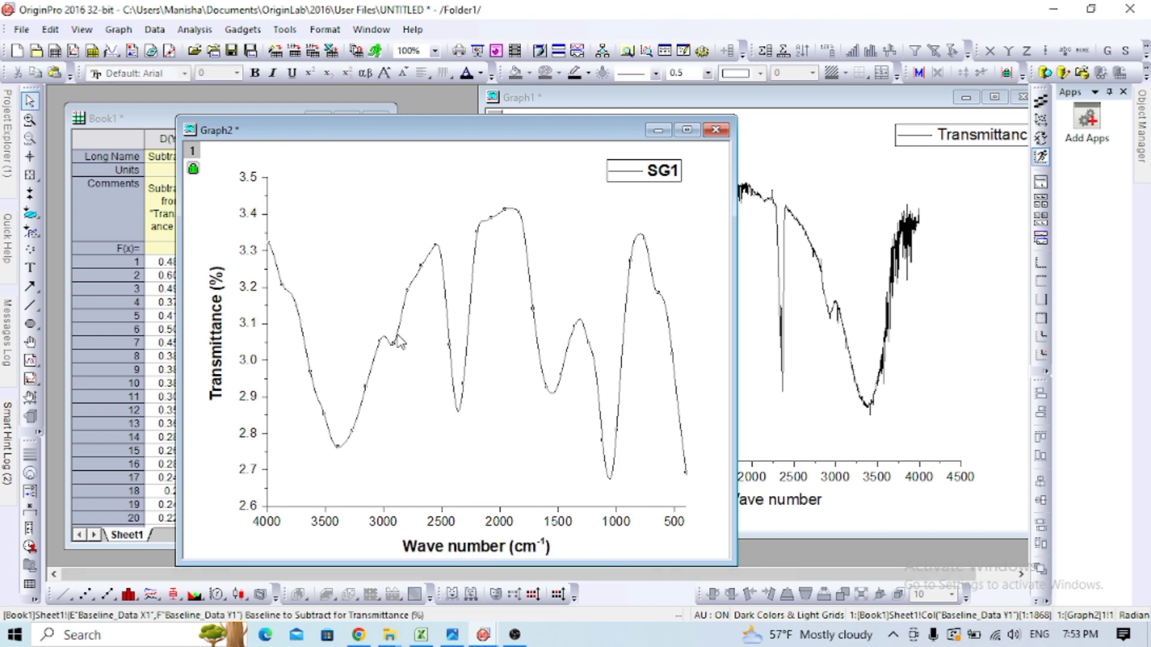
{"action": "left_click", "coordinate": [659, 76]}
{"action": "left_click", "coordinate": [660, 77]}
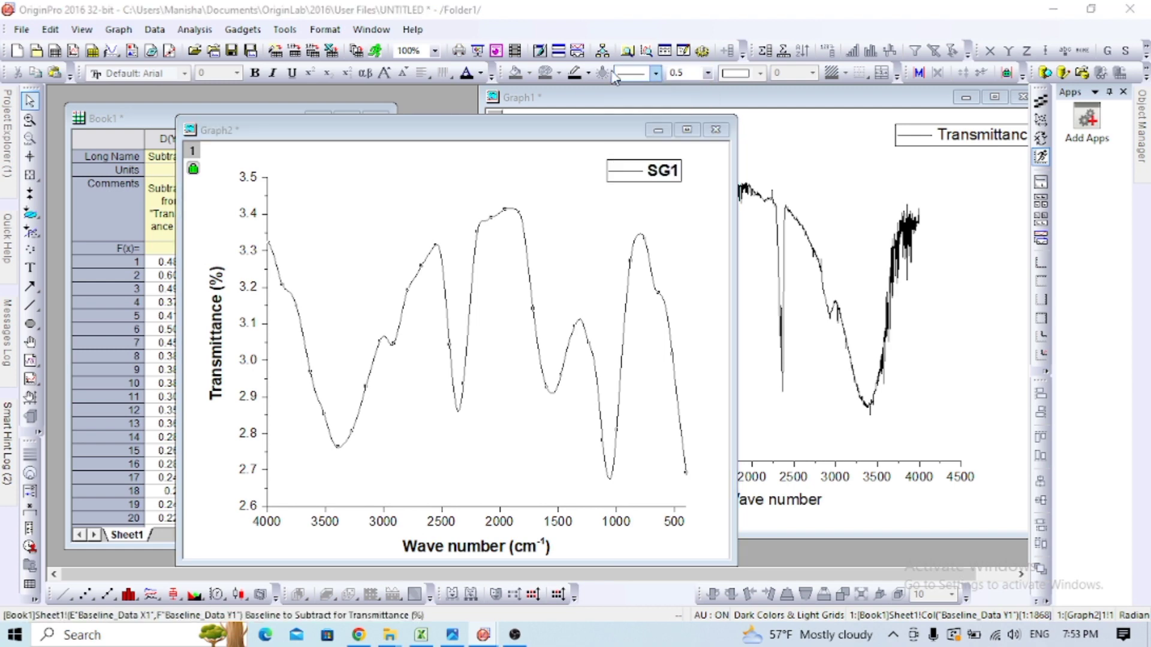
{"action": "left_click", "coordinate": [588, 73]}
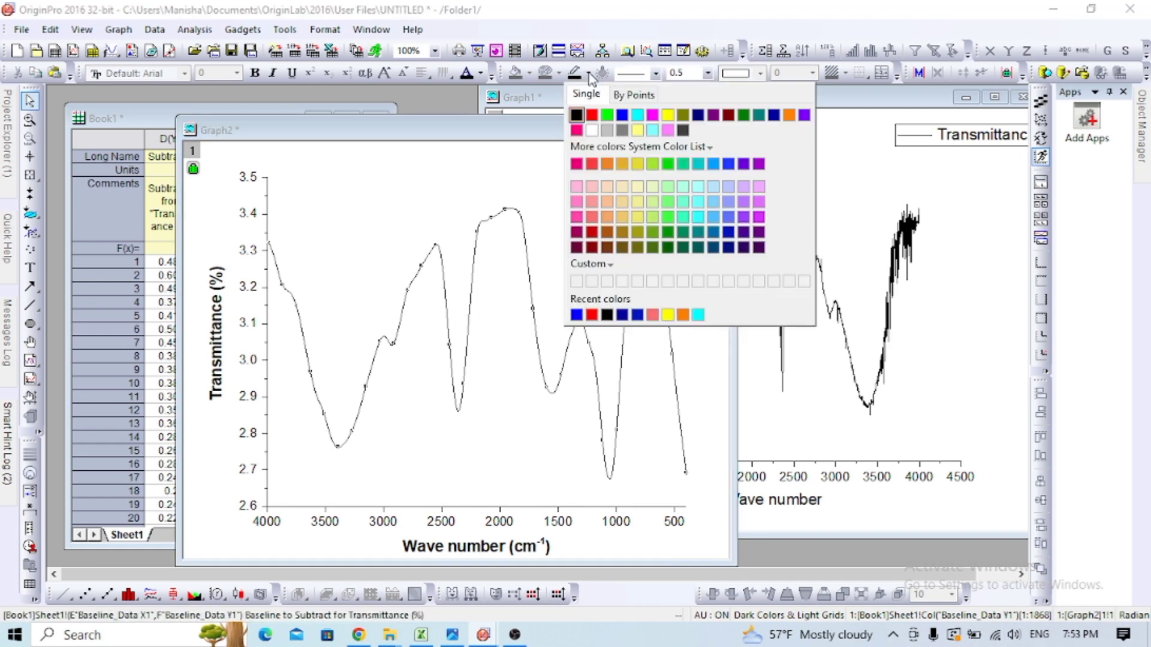
{"action": "left_click", "coordinate": [623, 116]}
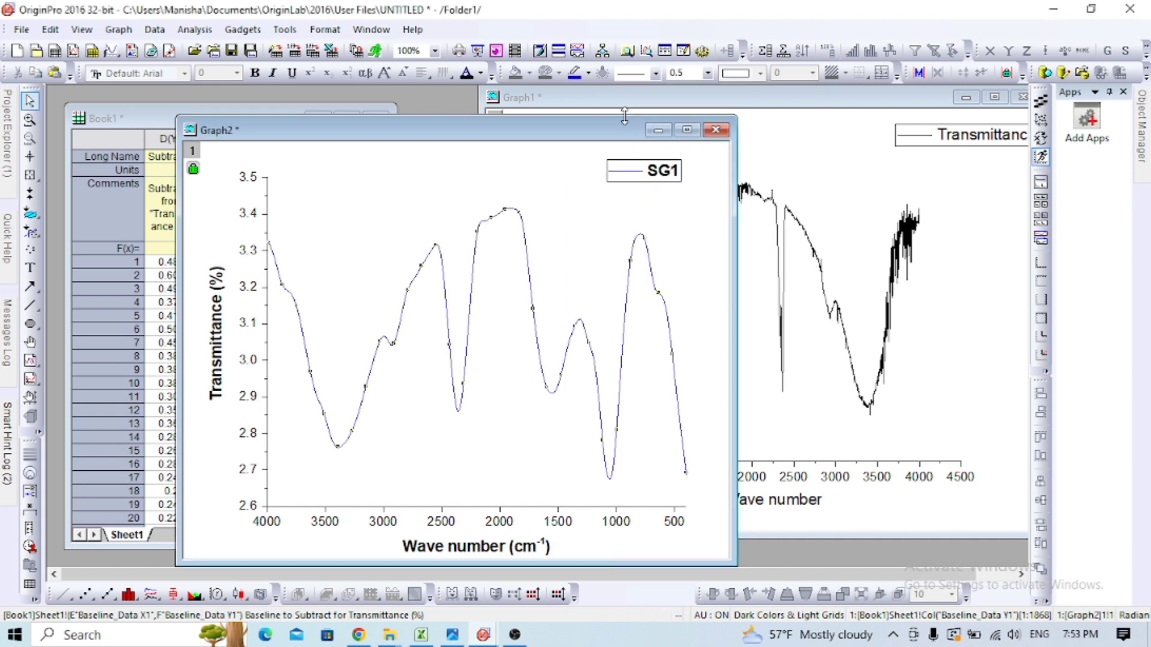
{"action": "left_click", "coordinate": [708, 74]}
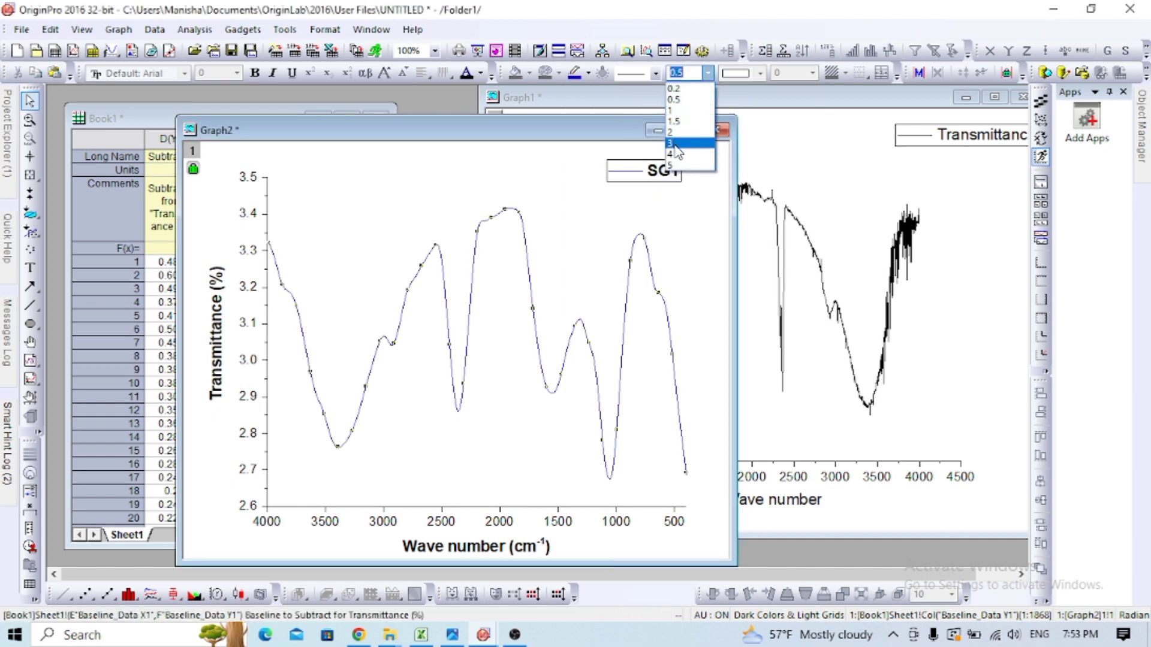
{"action": "left_click", "coordinate": [673, 133]}
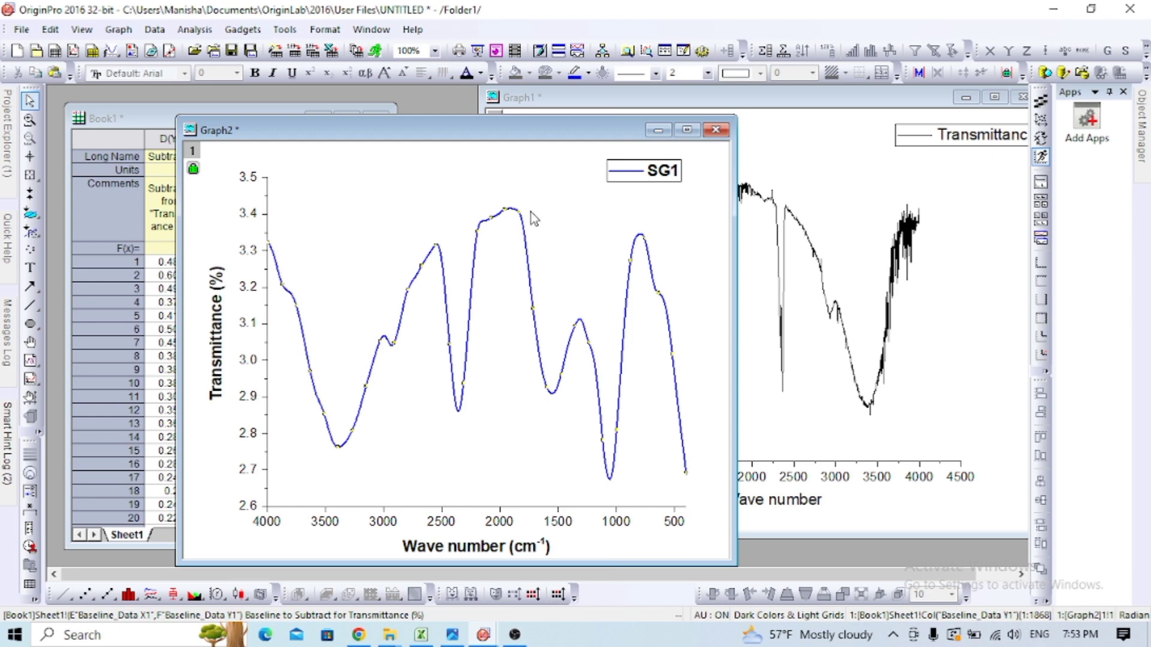
{"action": "left_click", "coordinate": [384, 199]}
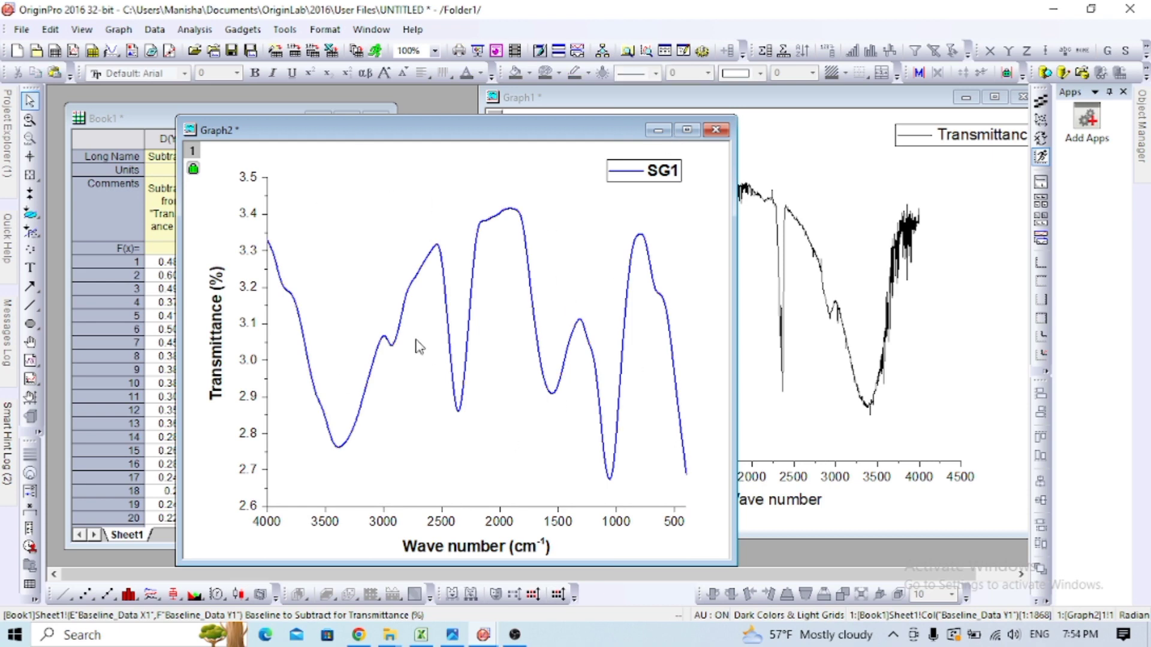
Use the Data Reader to read the curve value at the 3404 peak.
{"action": "left_click", "coordinate": [394, 350]}
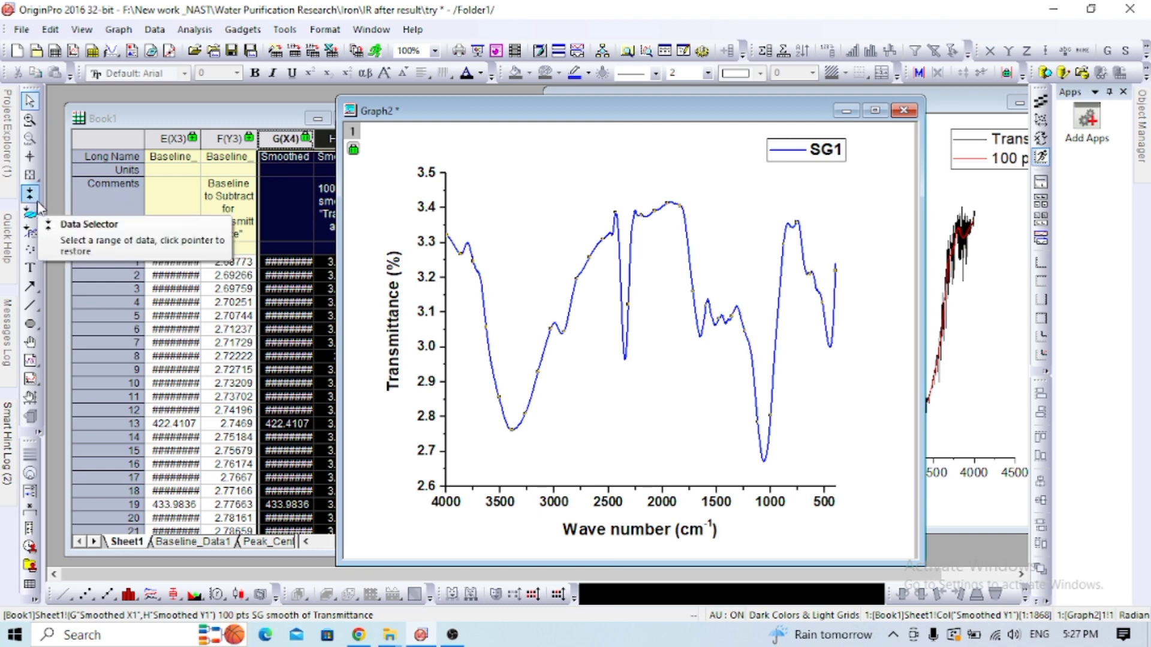
{"action": "left_click", "coordinate": [40, 179]}
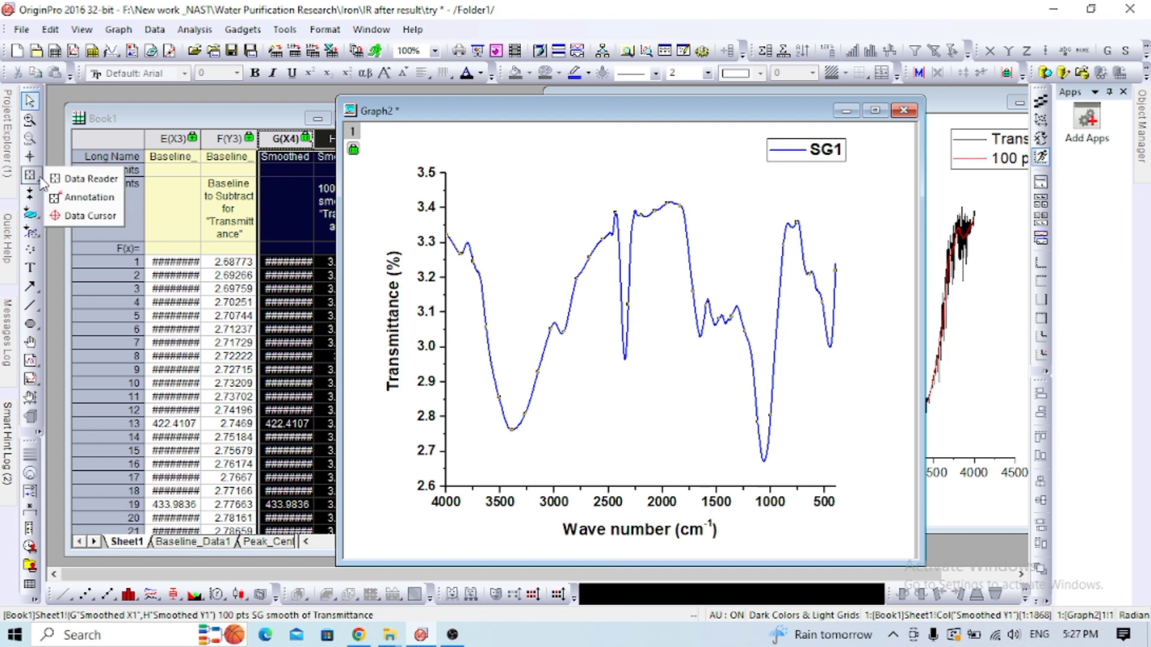
{"action": "left_click", "coordinate": [79, 180]}
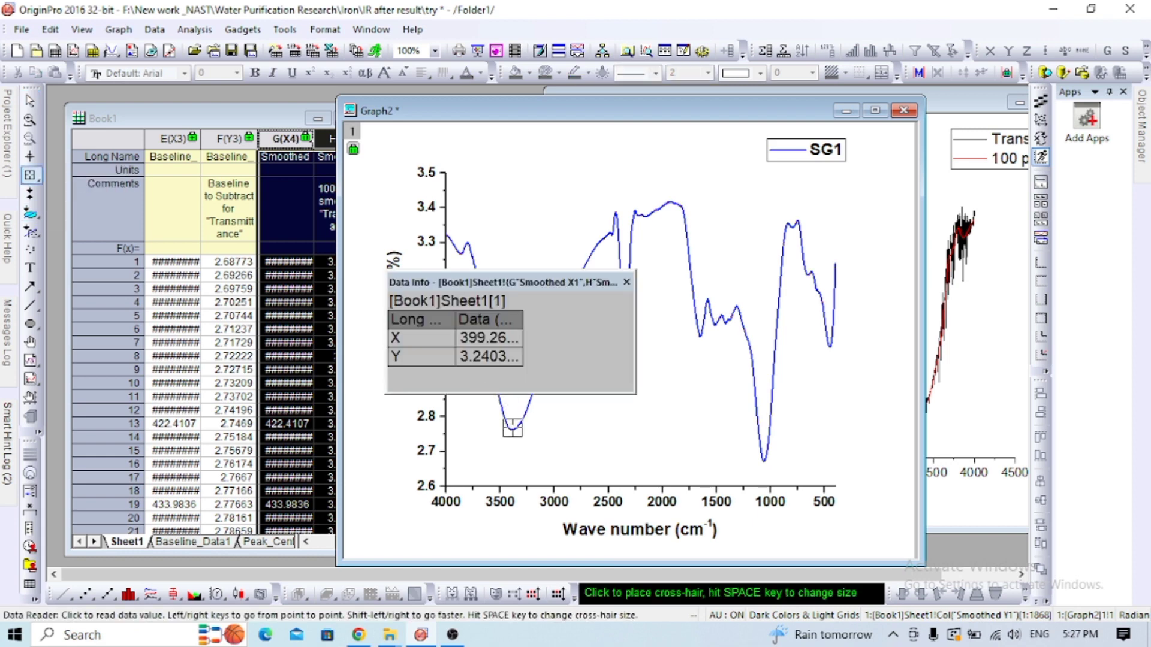
{"action": "left_click", "coordinate": [512, 428]}
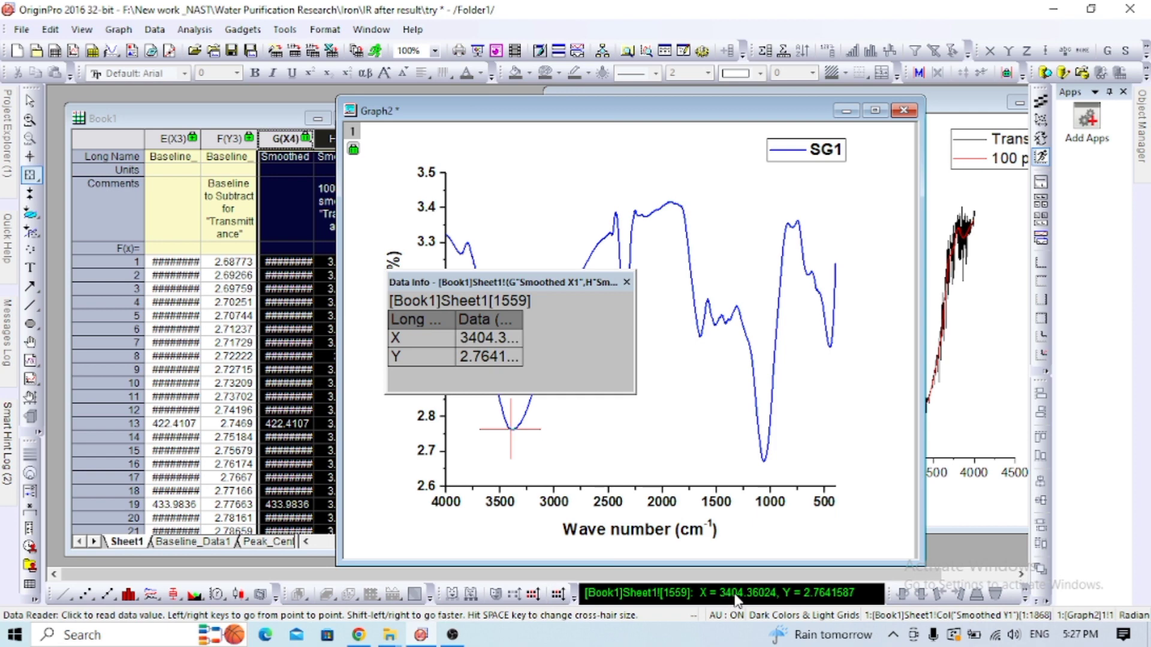
Add a bold 3404 text label just below the 3404 dip.
{"action": "left_click", "coordinate": [31, 269]}
{"action": "left_click", "coordinate": [511, 452]}
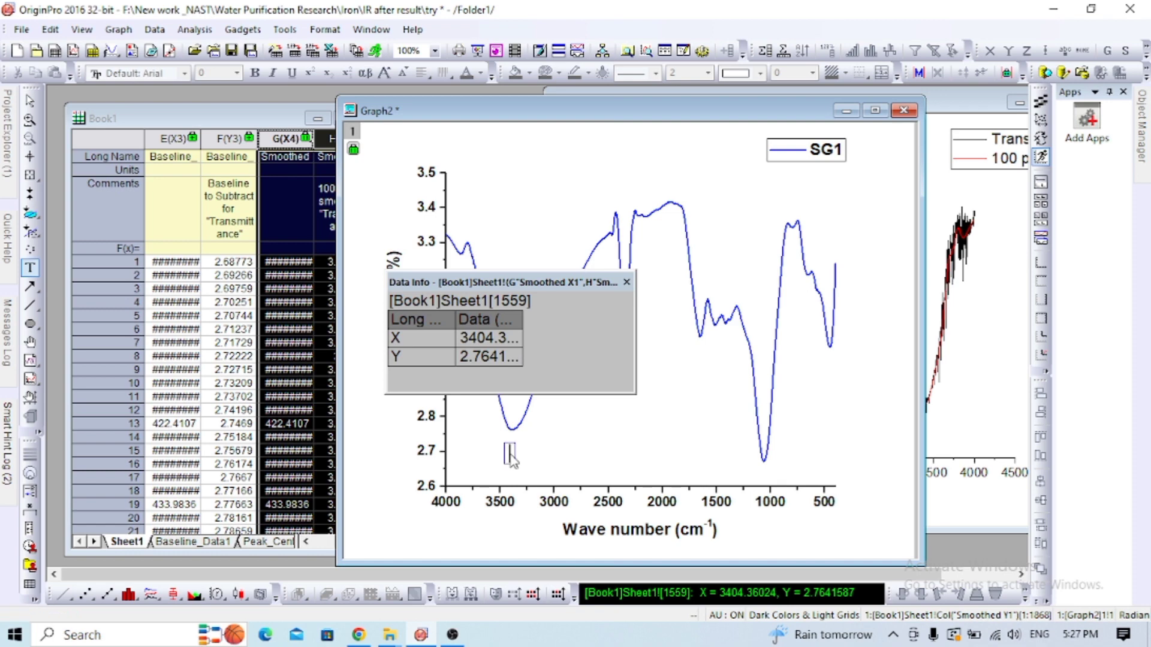
{"action": "type", "text": "3404"}
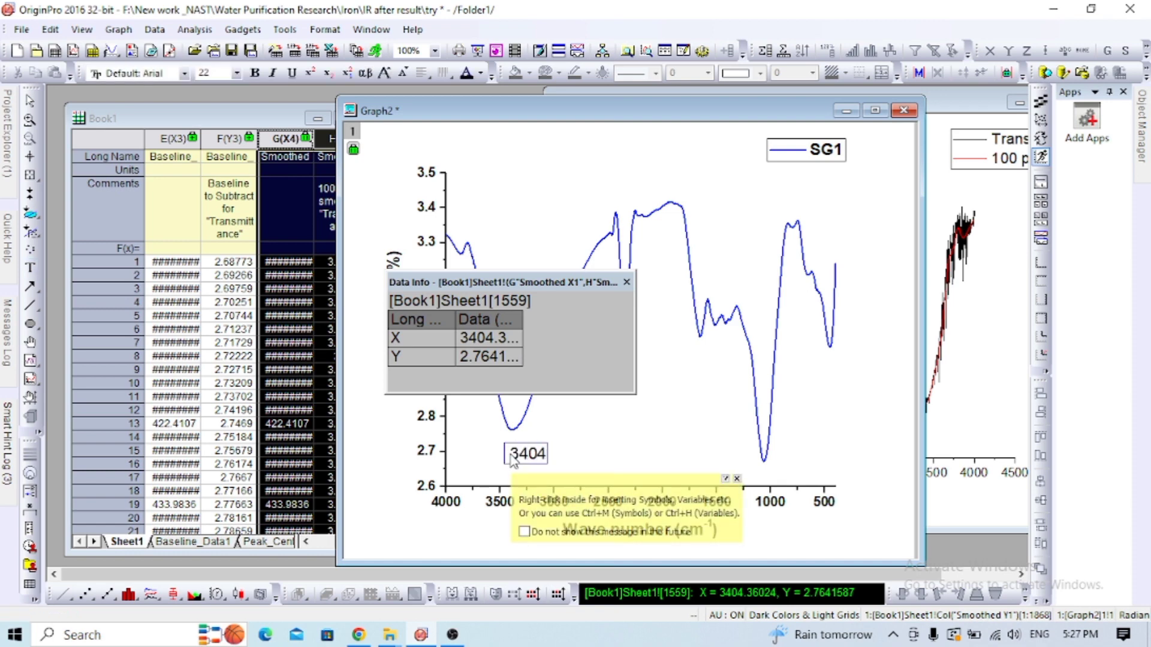
{"action": "left_click_drag", "start_coordinate": [509, 459], "coordinate": [560, 463]}
{"action": "left_click", "coordinate": [260, 78]}
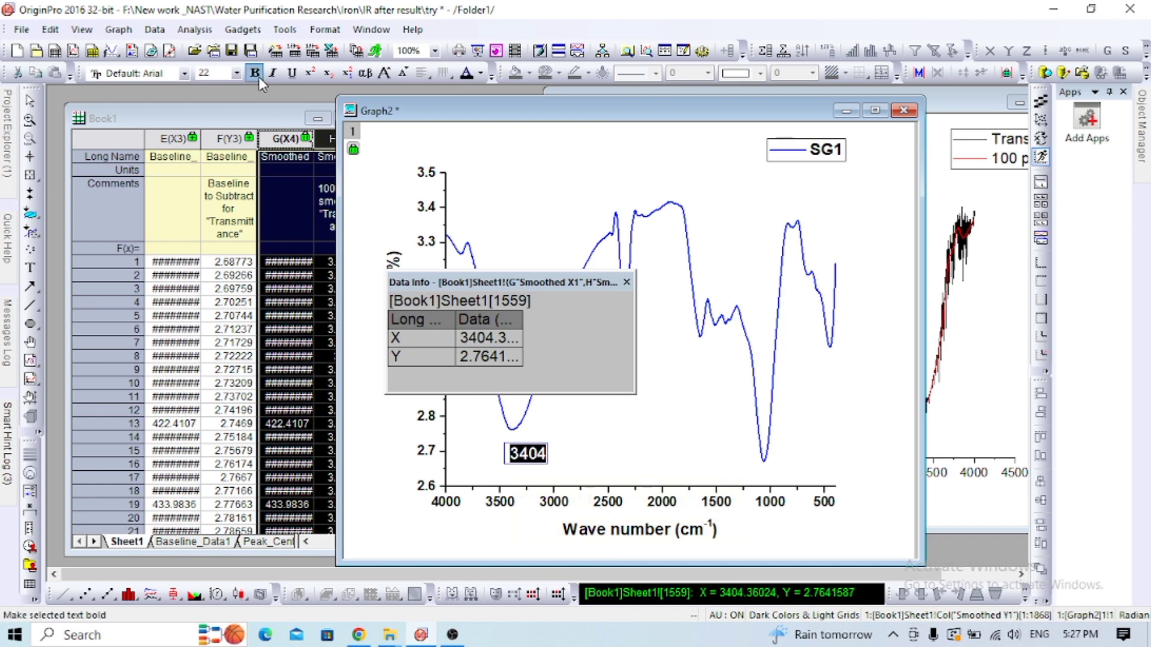
{"action": "left_click", "coordinate": [626, 281]}
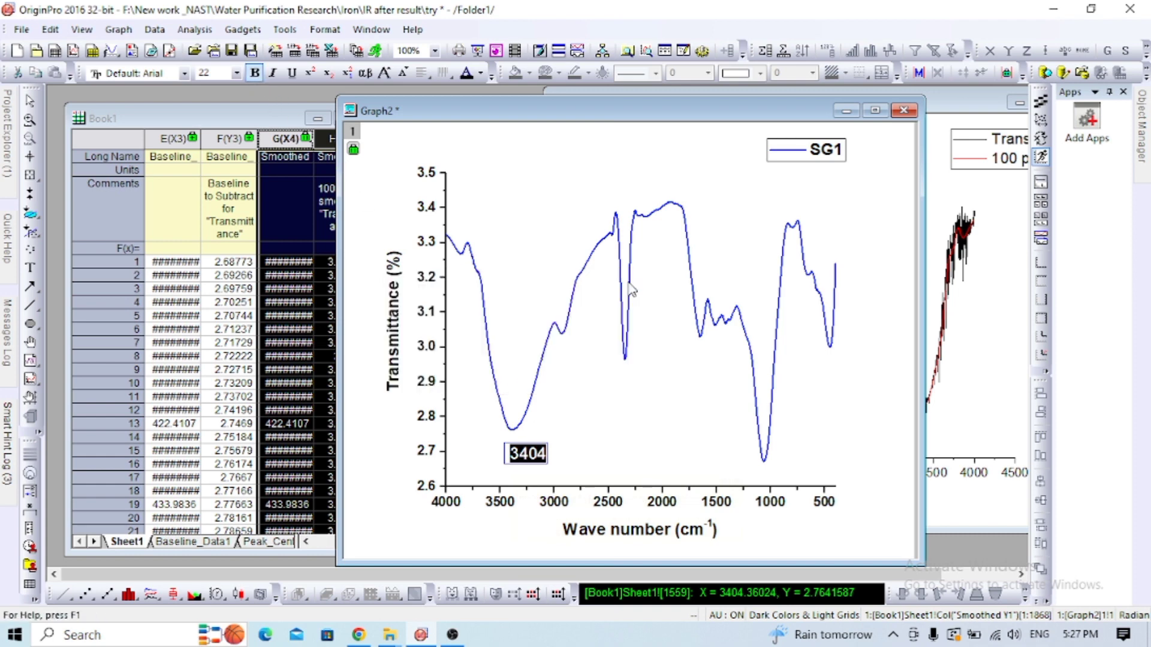
{"action": "left_click", "coordinate": [561, 476]}
{"action": "left_click", "coordinate": [535, 463]}
{"action": "left_click_drag", "start_coordinate": [535, 462], "coordinate": [517, 449]}
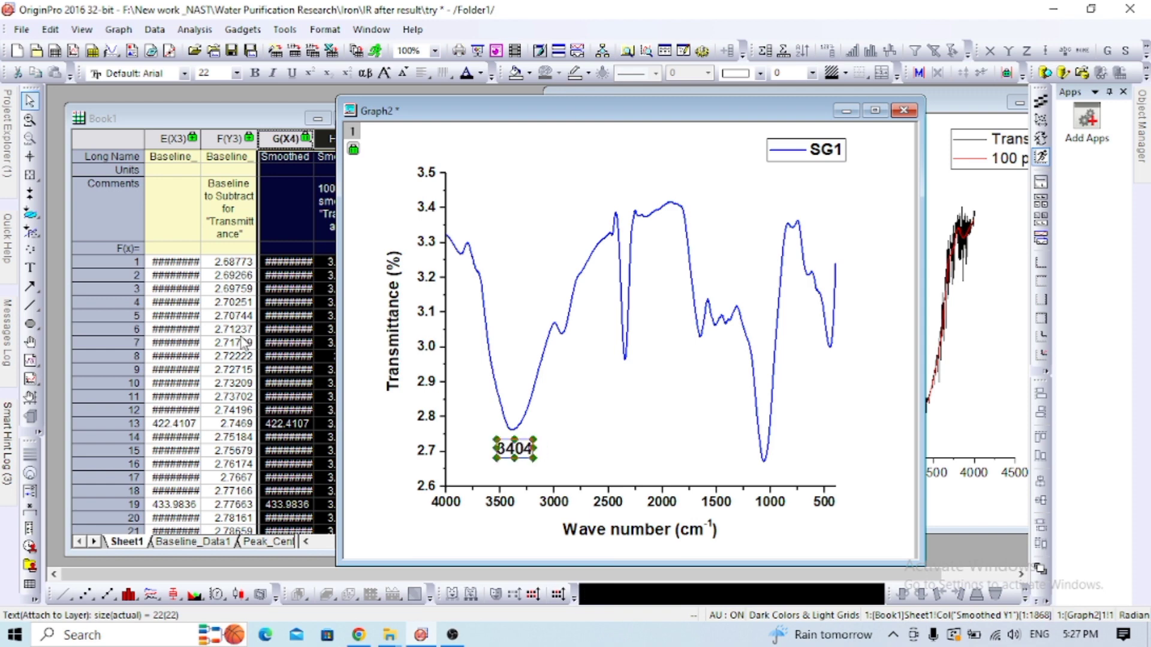
Draw a short red marker line of width 2 at the 3404 peak.
{"action": "left_click", "coordinate": [37, 312]}
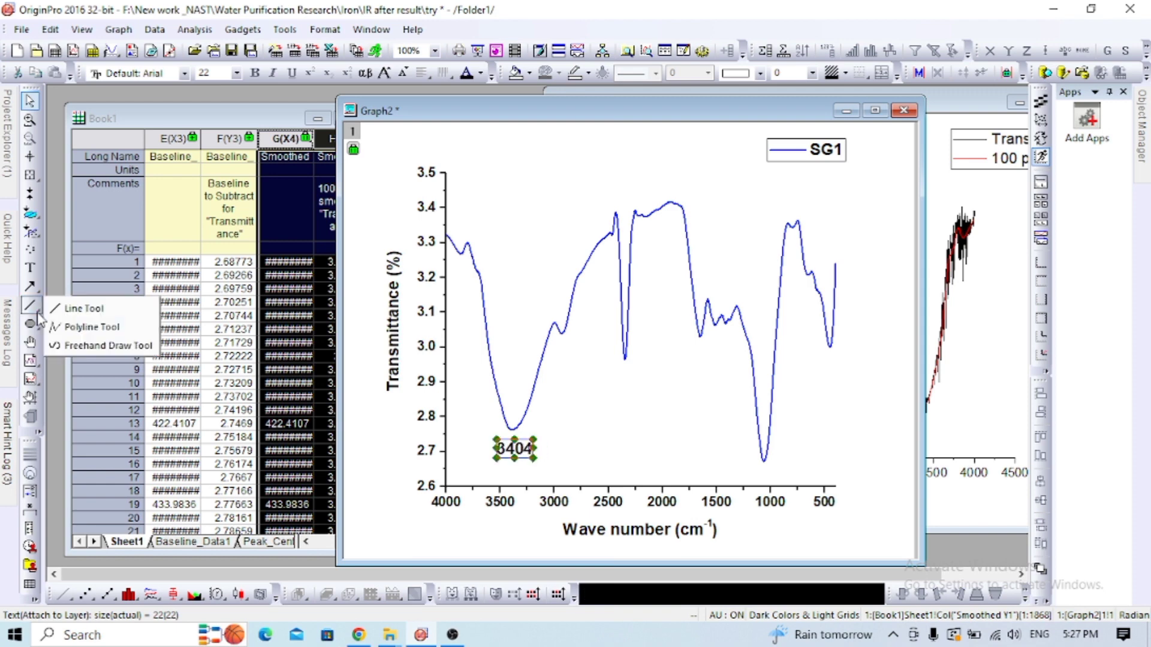
{"action": "left_click", "coordinate": [72, 309]}
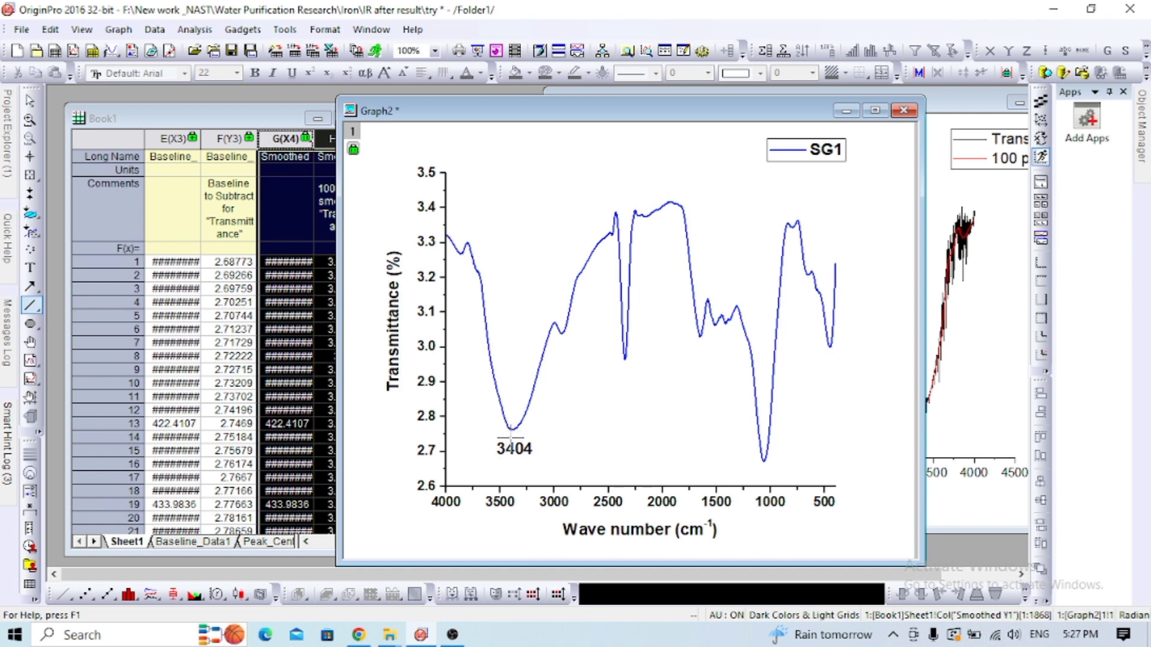
{"action": "left_click_drag", "start_coordinate": [510, 437], "coordinate": [513, 442]}
{"action": "left_click", "coordinate": [512, 439]}
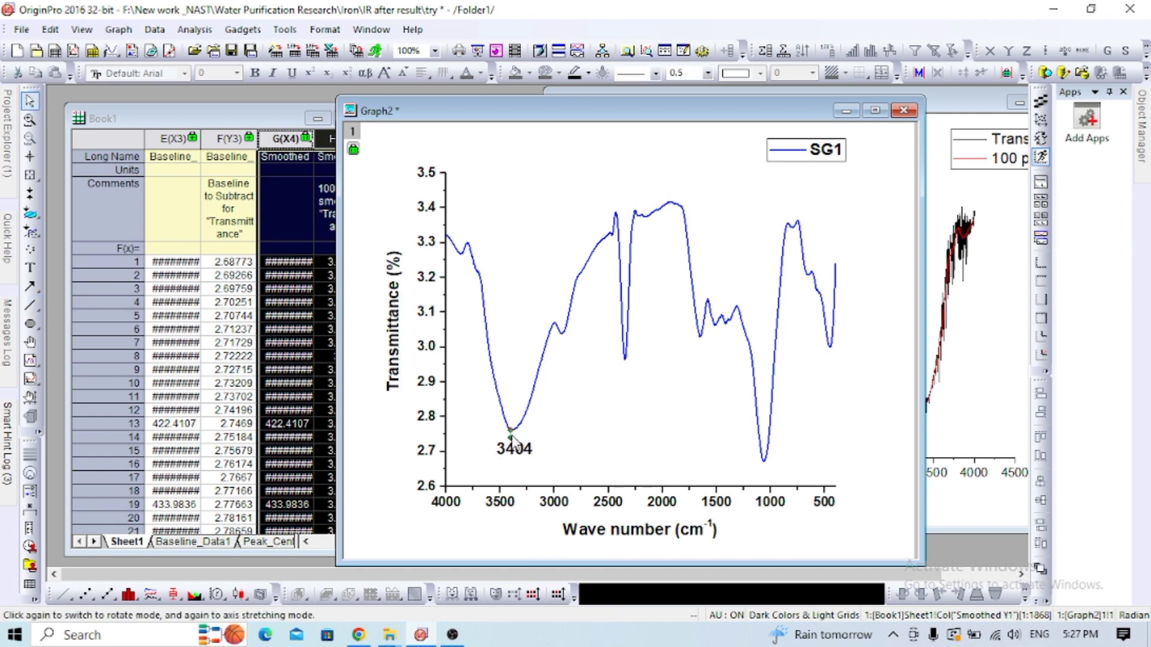
{"action": "left_click", "coordinate": [657, 75]}
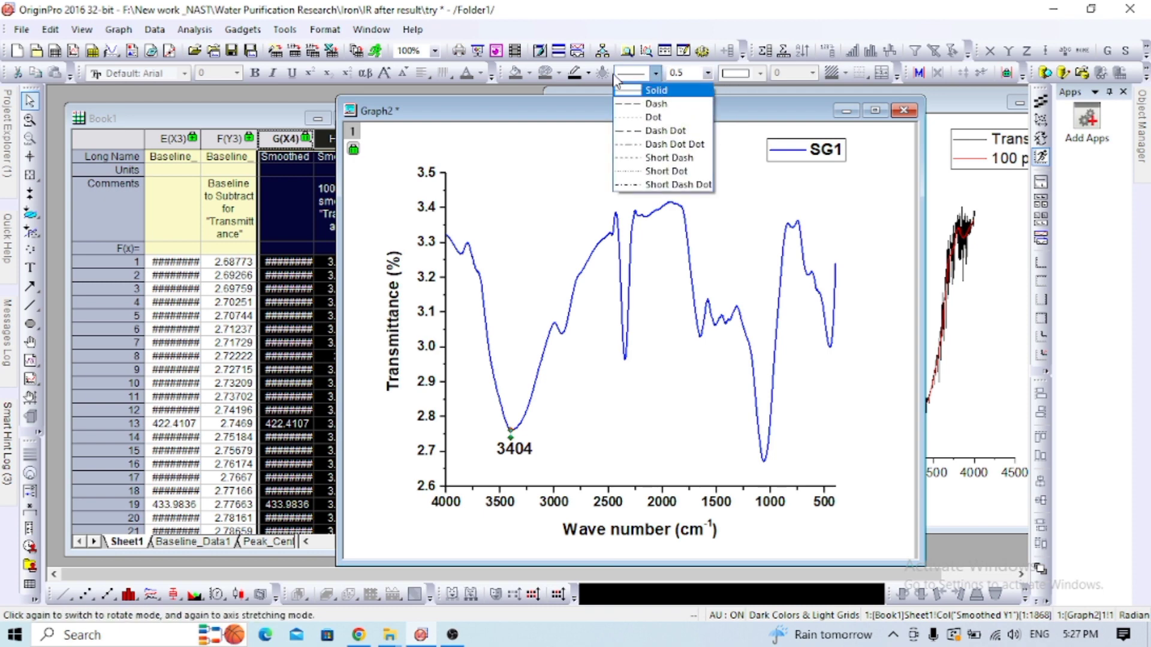
{"action": "left_click", "coordinate": [590, 74]}
{"action": "left_click", "coordinate": [589, 74]}
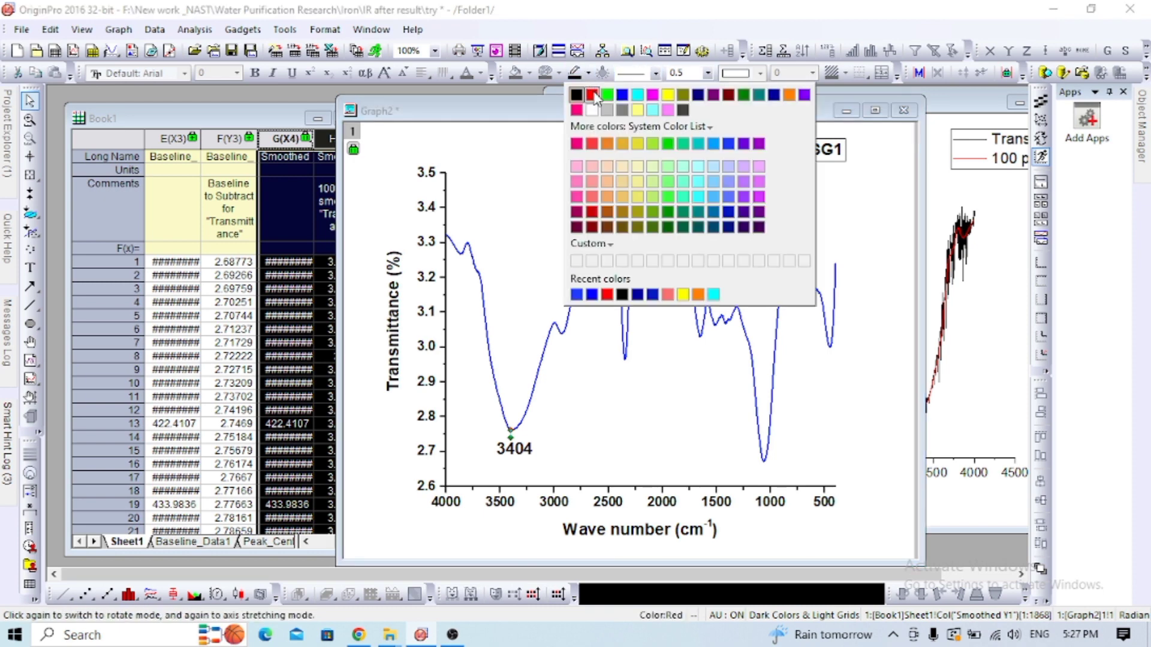
{"action": "left_click", "coordinate": [595, 93]}
{"action": "left_click", "coordinate": [709, 73]}
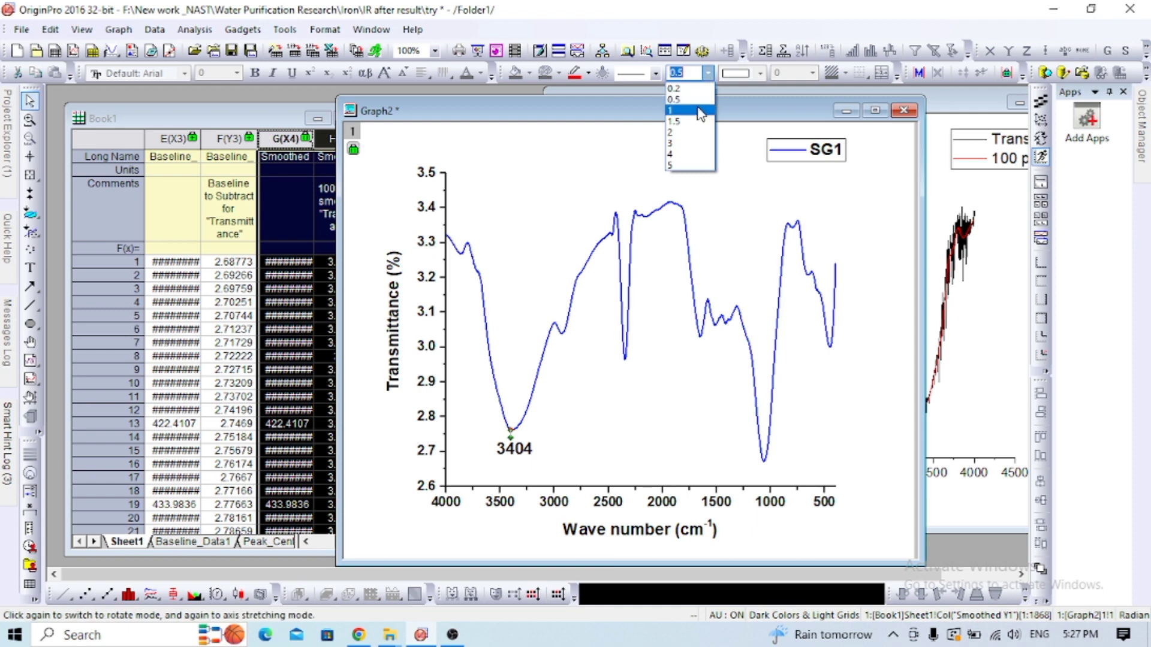
{"action": "left_click", "coordinate": [677, 134]}
{"action": "left_click", "coordinate": [589, 430]}
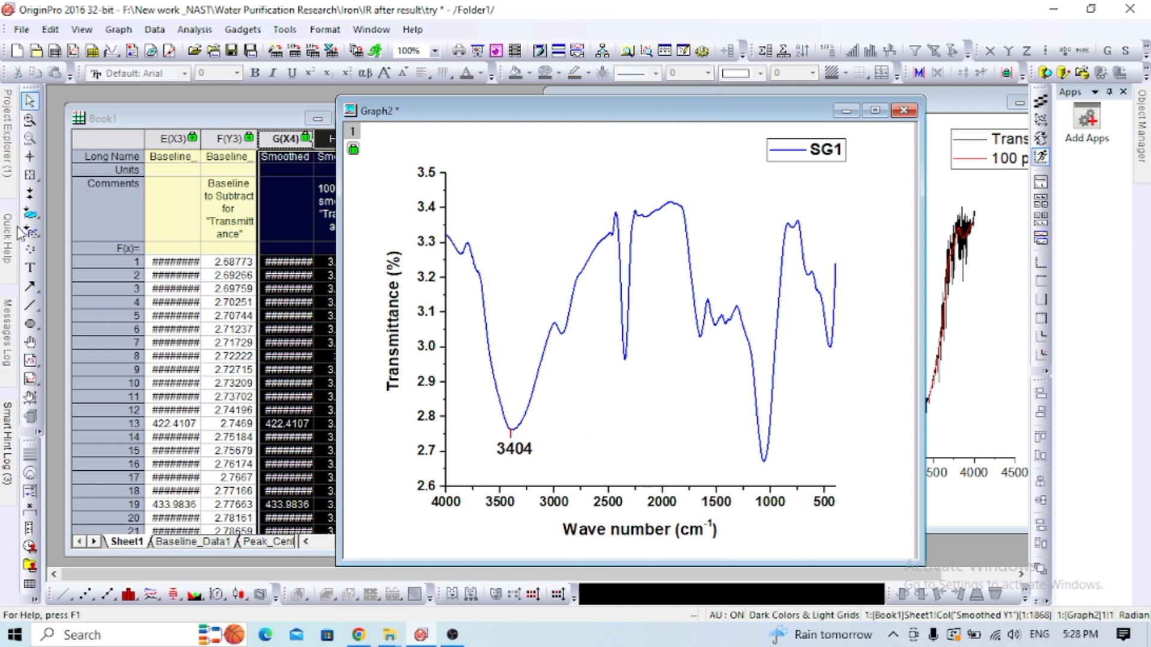
Use the Data Reader to read the curve value at the 1645 dip.
{"action": "left_click", "coordinate": [30, 175]}
{"action": "left_click", "coordinate": [84, 181]}
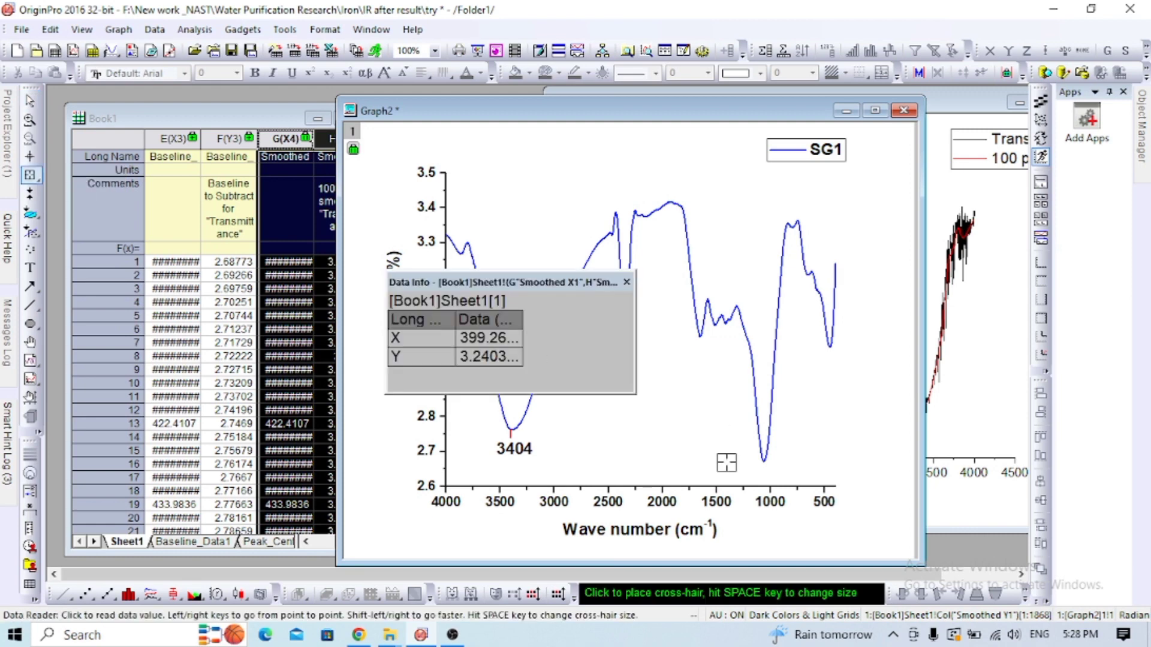
{"action": "left_click", "coordinate": [700, 337]}
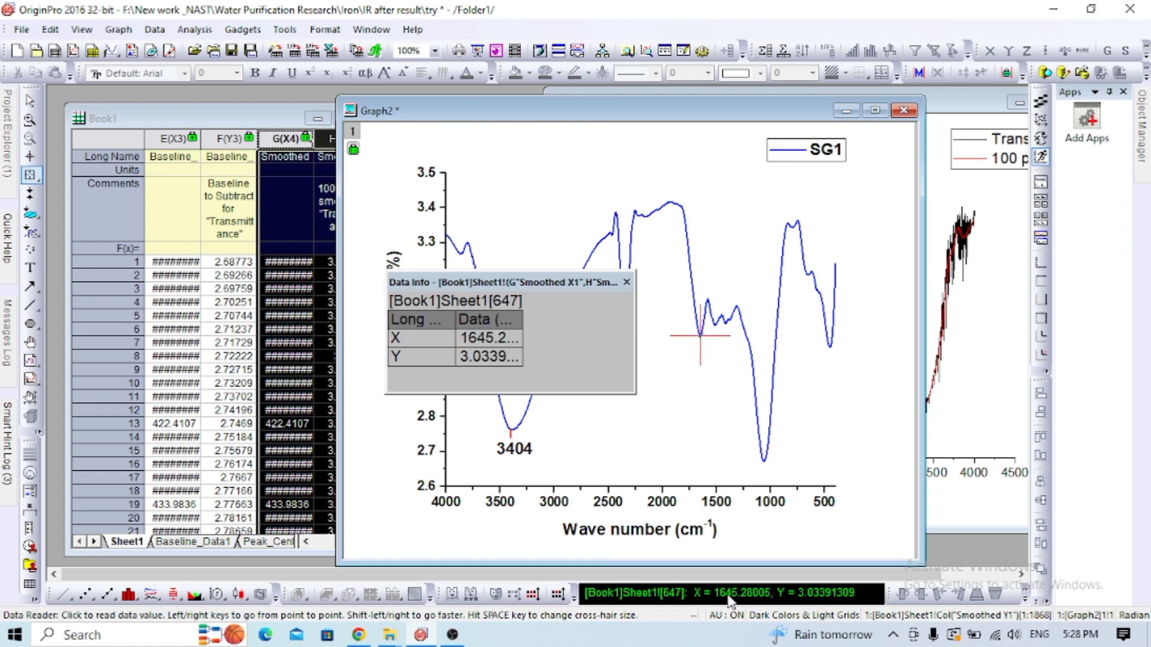
Add a bold 1645 label just below the 1645 dip and adjust the marker width.
{"action": "left_click", "coordinate": [30, 267]}
{"action": "left_click", "coordinate": [699, 350]}
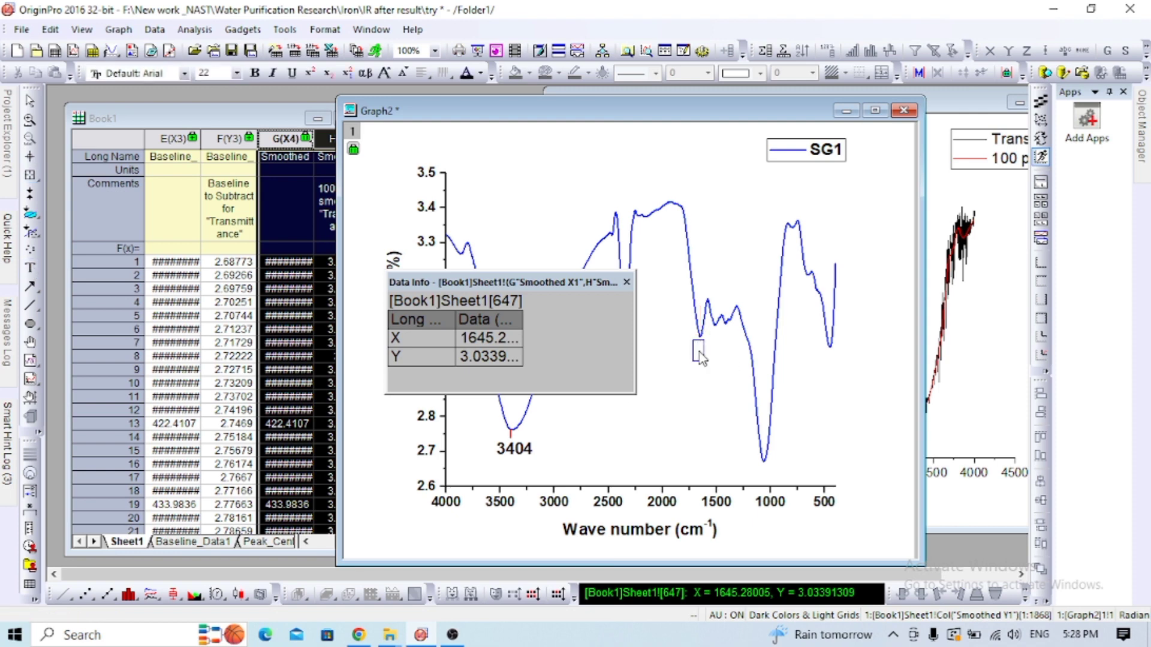
{"action": "type", "text": "1645"}
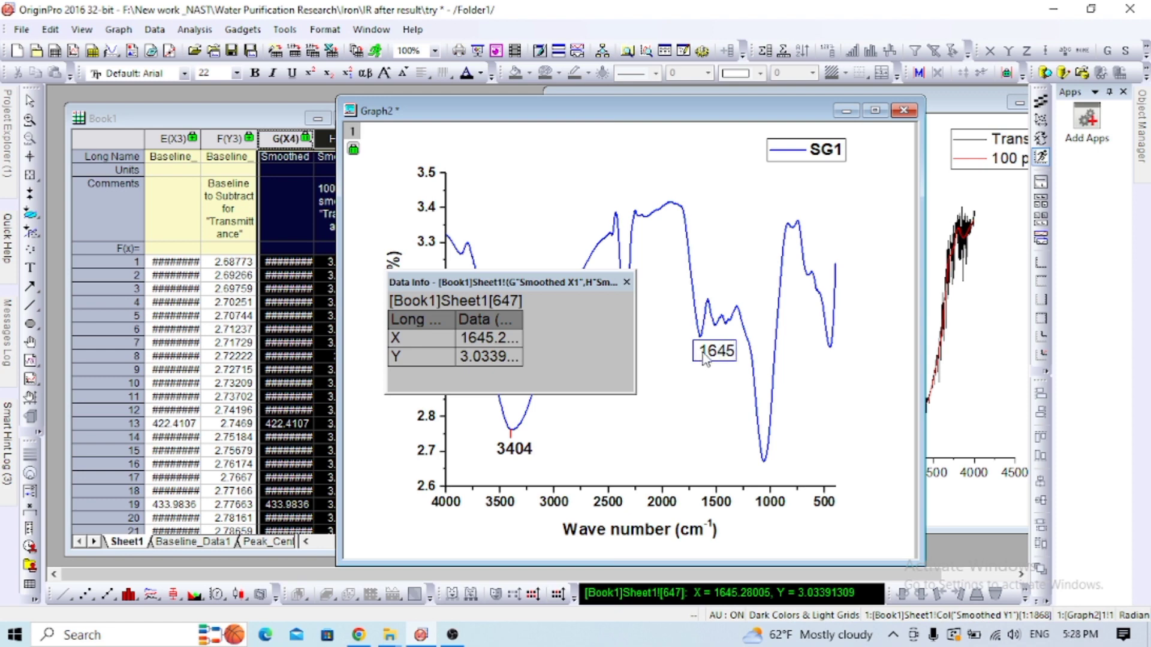
{"action": "double_click", "coordinate": [701, 355]}
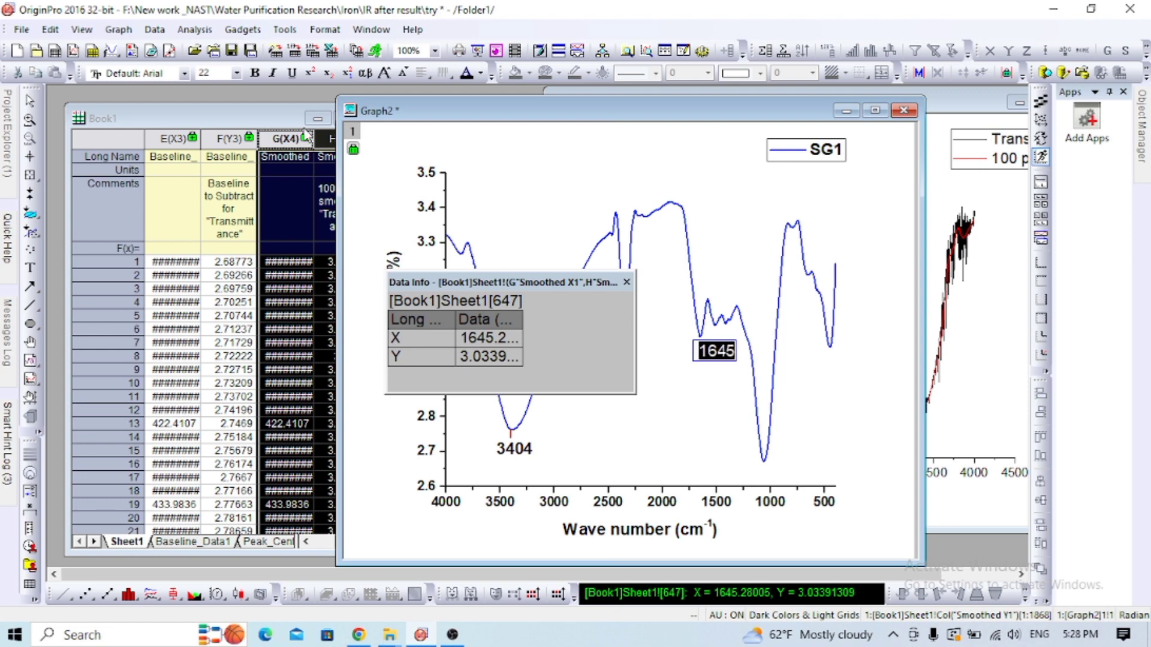
{"action": "left_click", "coordinate": [255, 73]}
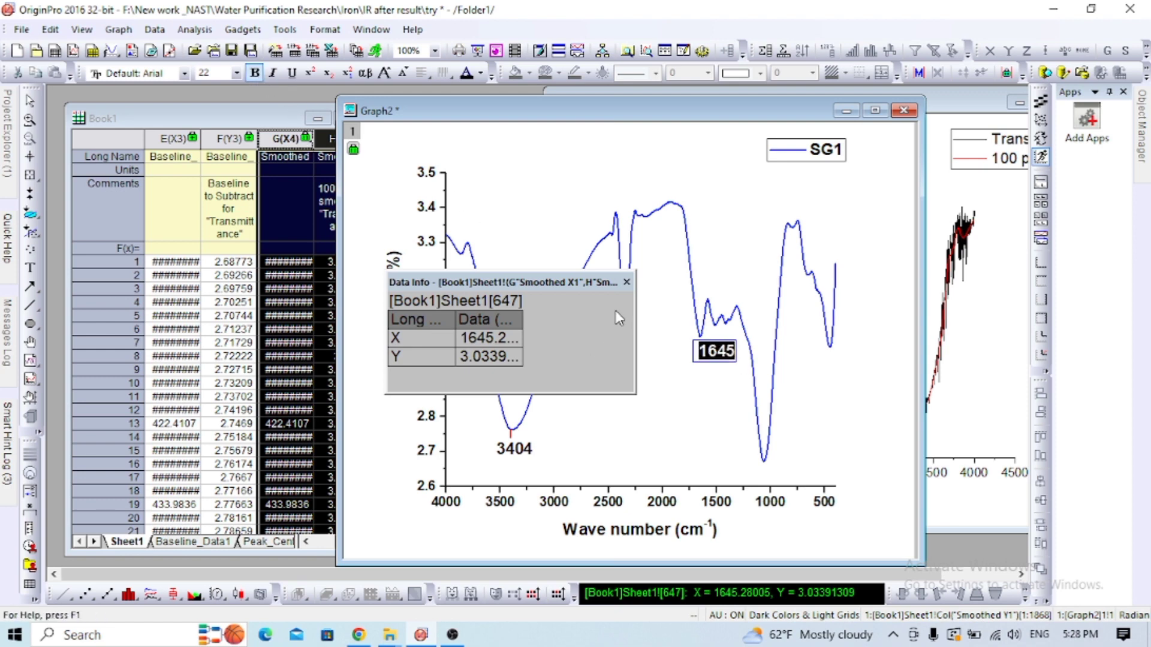
{"action": "left_click", "coordinate": [626, 282]}
{"action": "left_click", "coordinate": [712, 352]}
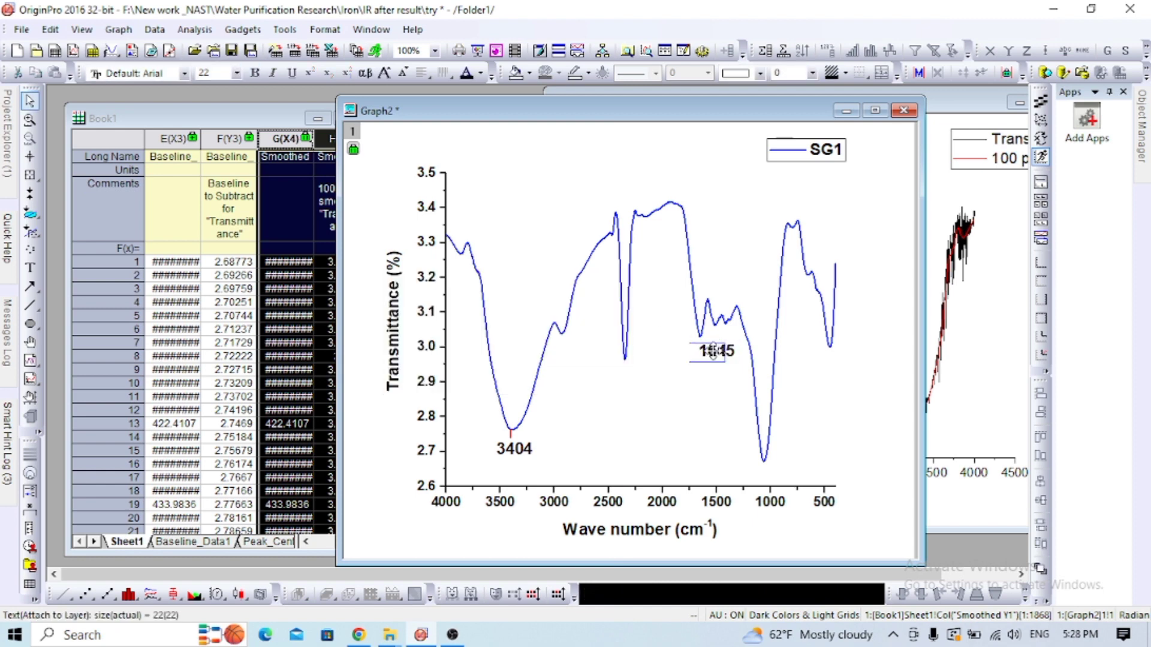
{"action": "left_click_drag", "start_coordinate": [712, 352], "coordinate": [702, 358]}
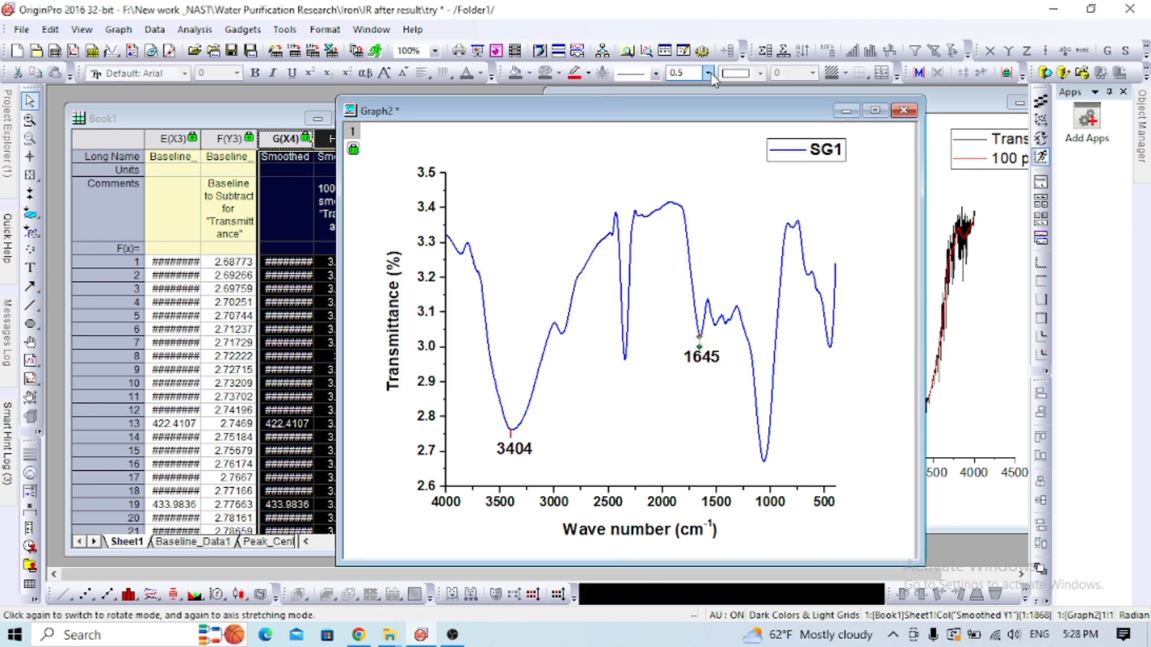
{"action": "left_click", "coordinate": [708, 72]}
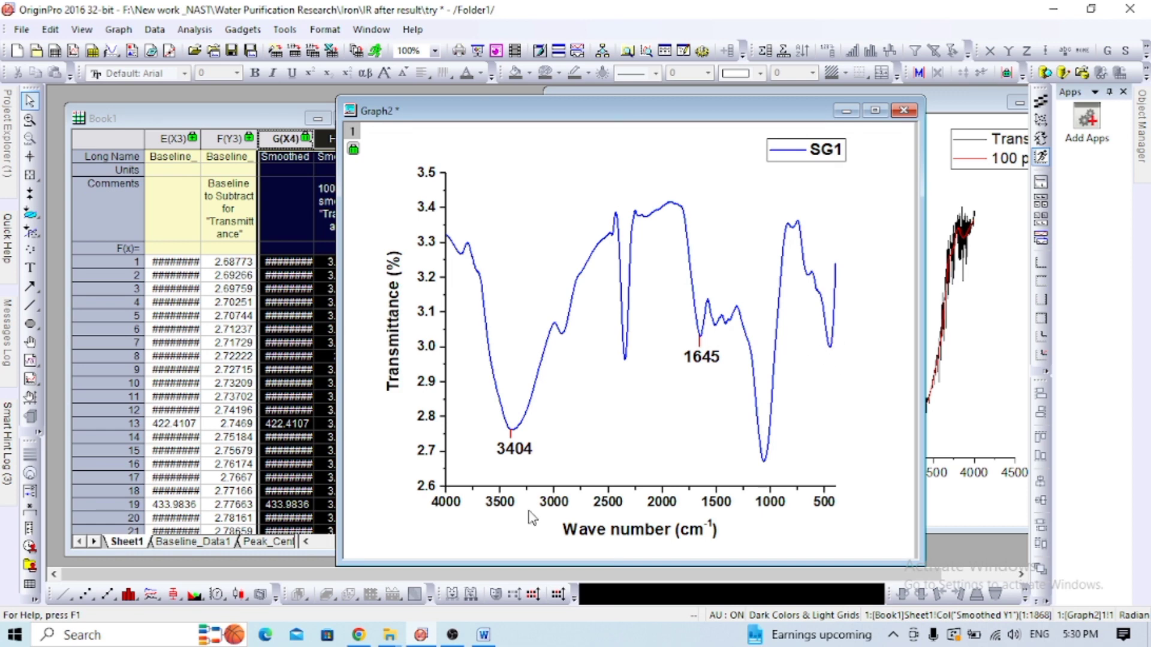
In Word's Table 2, highlight the Wave number column and the N-H and C-H stretch assignments.
{"action": "left_click", "coordinate": [484, 636]}
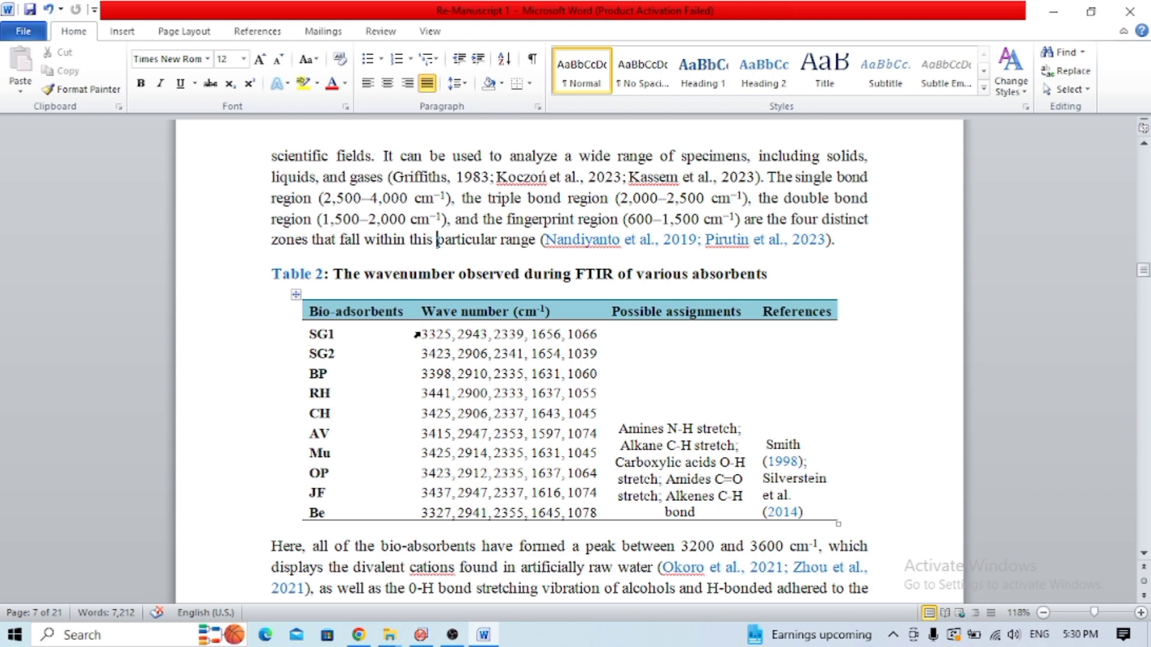
{"action": "left_click_drag", "start_coordinate": [429, 334], "coordinate": [597, 516]}
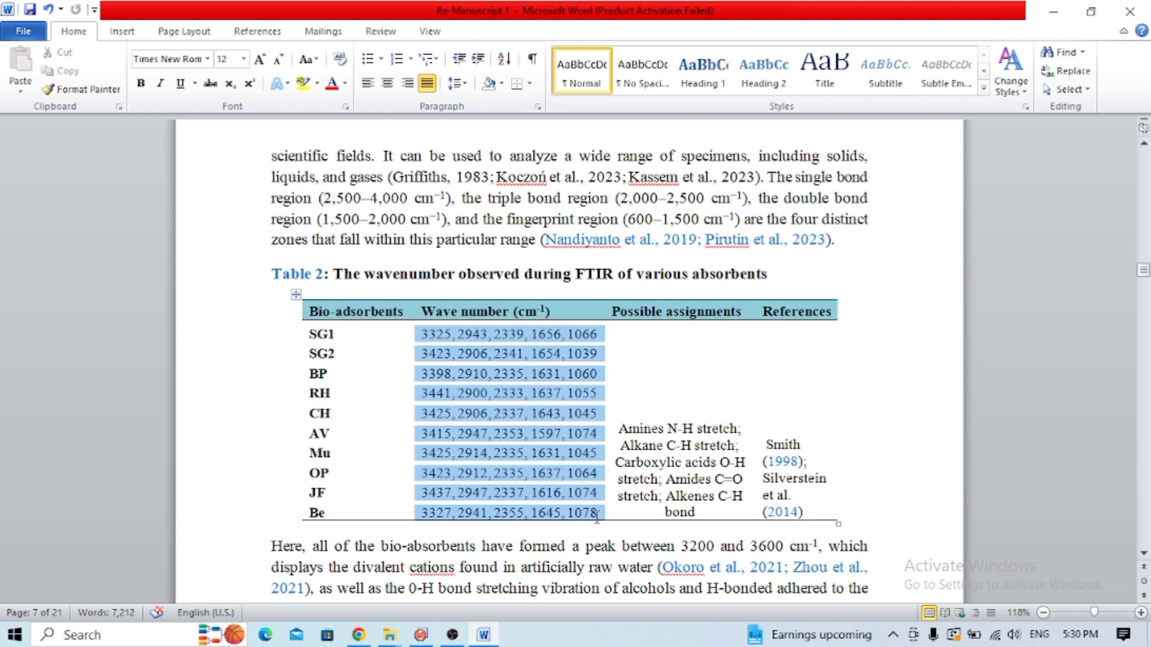
{"action": "left_click", "coordinate": [619, 428]}
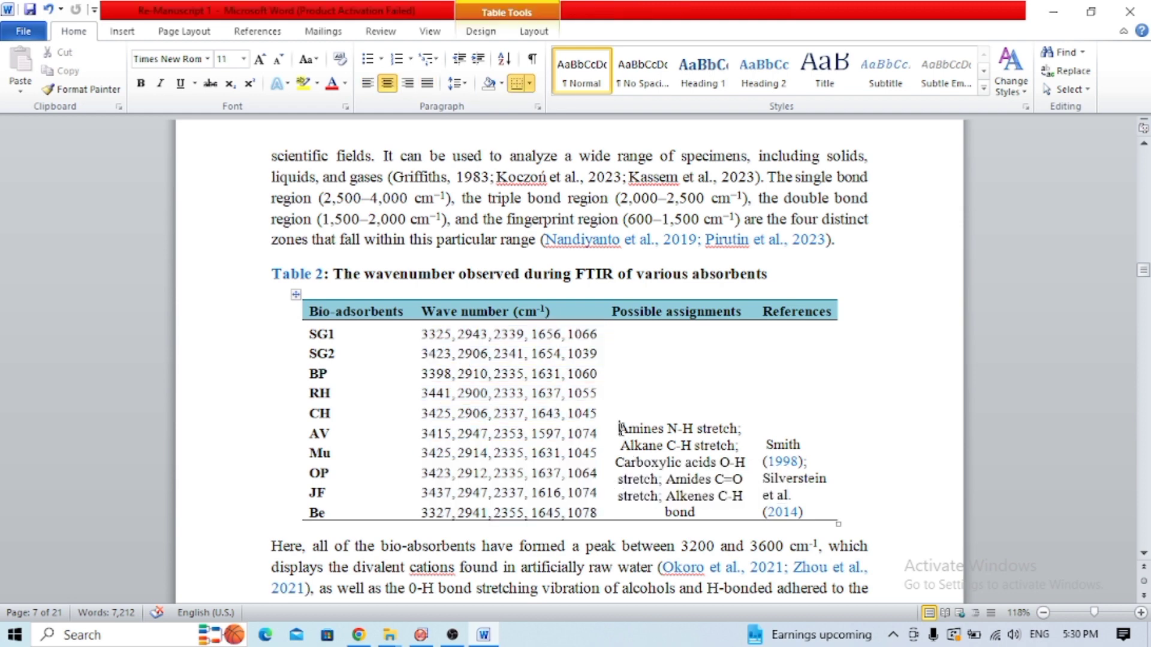
{"action": "left_click_drag", "start_coordinate": [620, 428], "coordinate": [699, 514]}
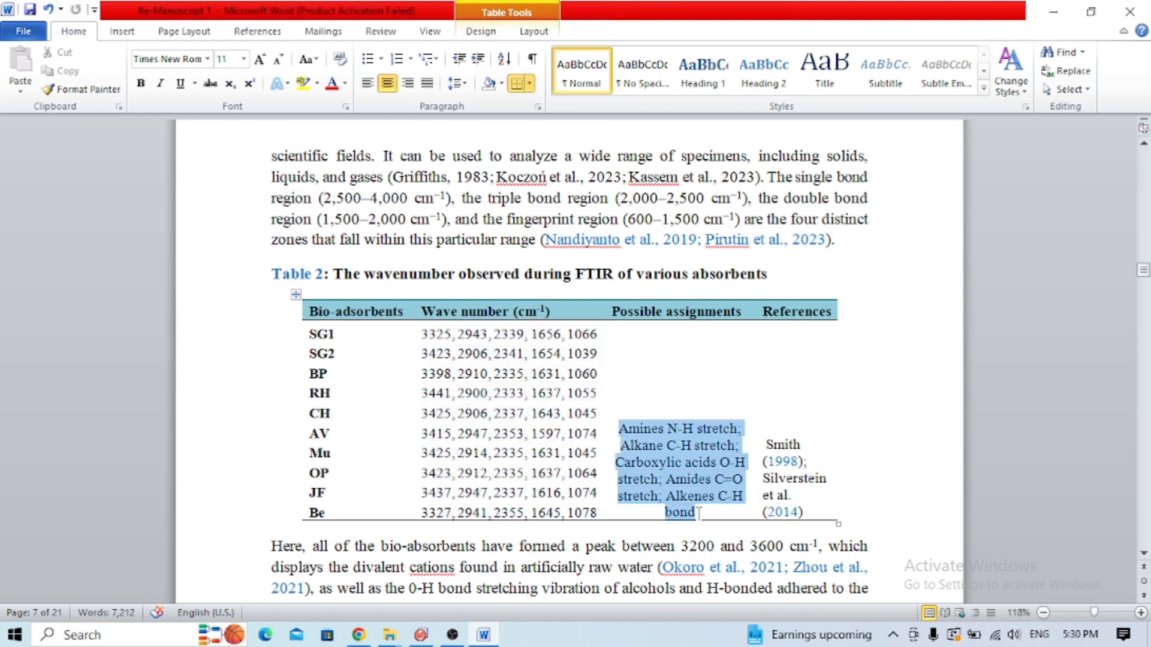
{"action": "left_click", "coordinate": [698, 514]}
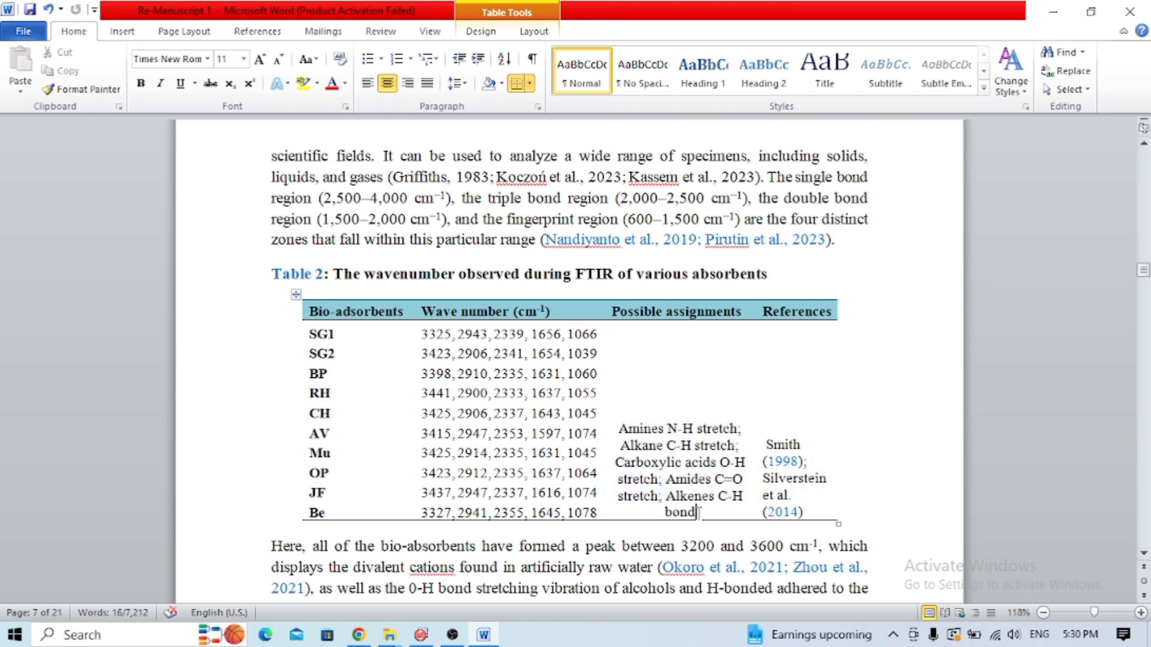
{"action": "left_click_drag", "start_coordinate": [669, 429], "coordinate": [700, 512]}
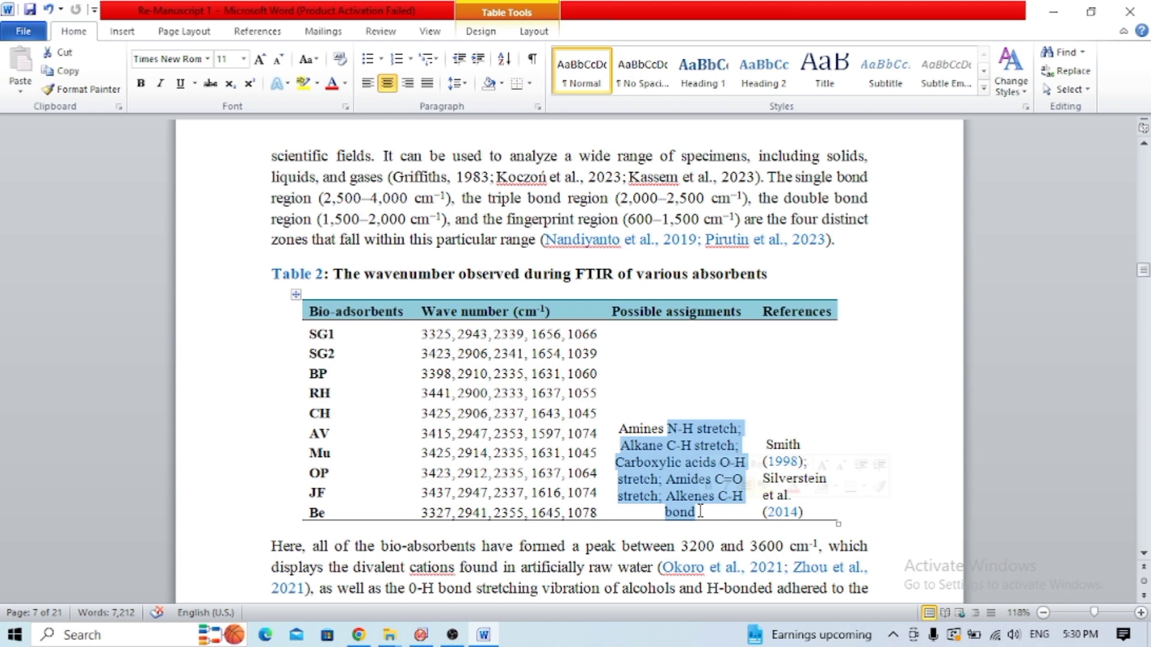